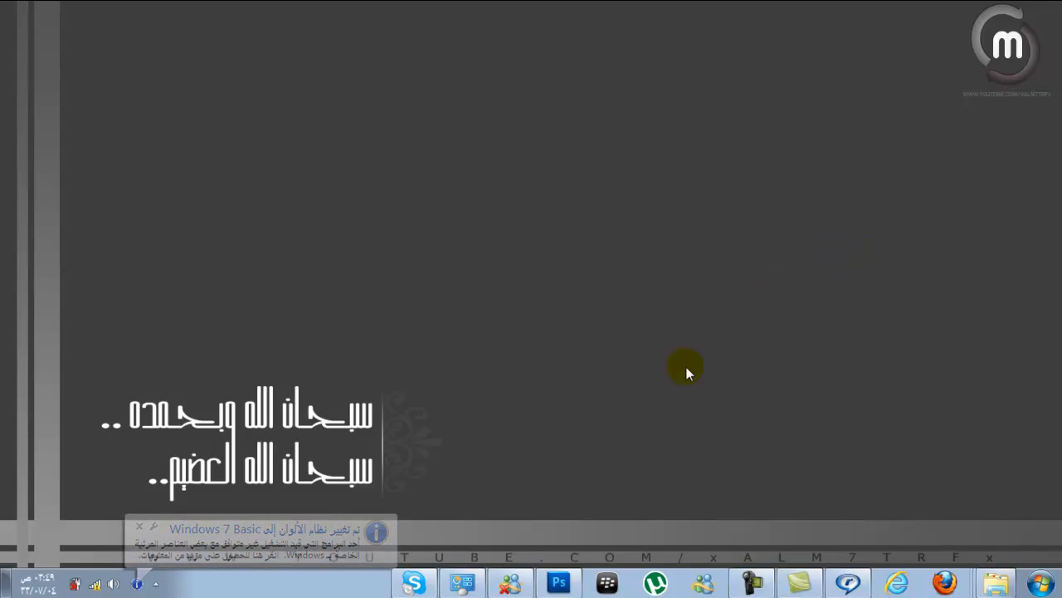
pyautogui.click(558, 583)
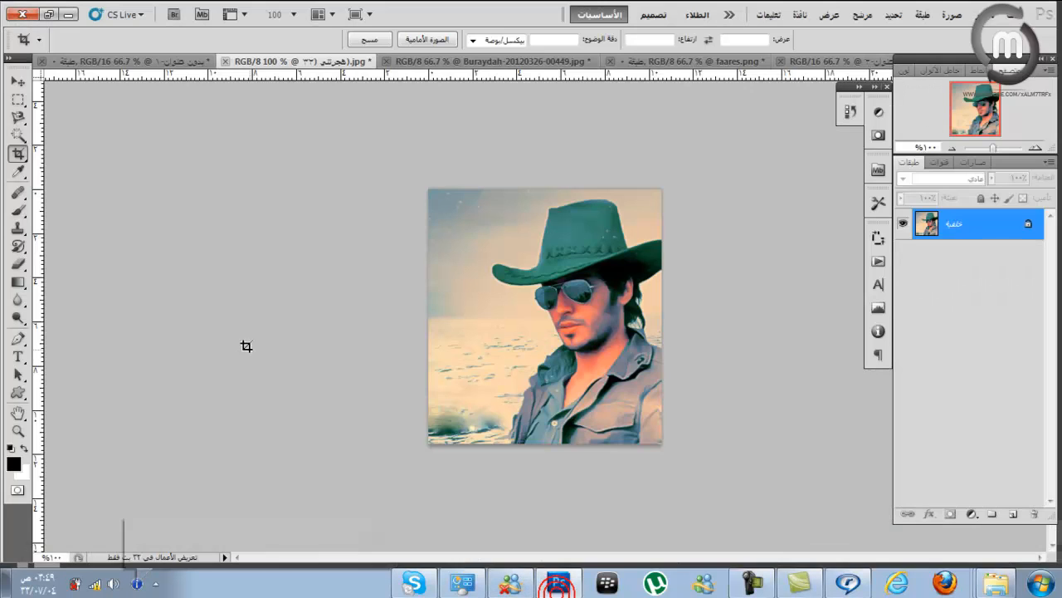
pyautogui.click(18, 196)
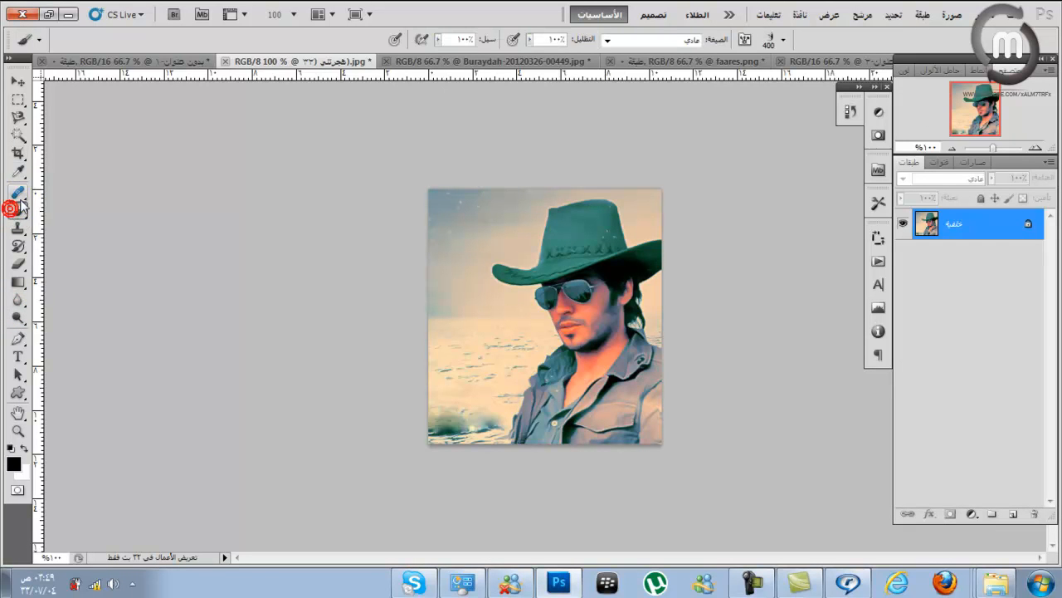
pyautogui.click(68, 18)
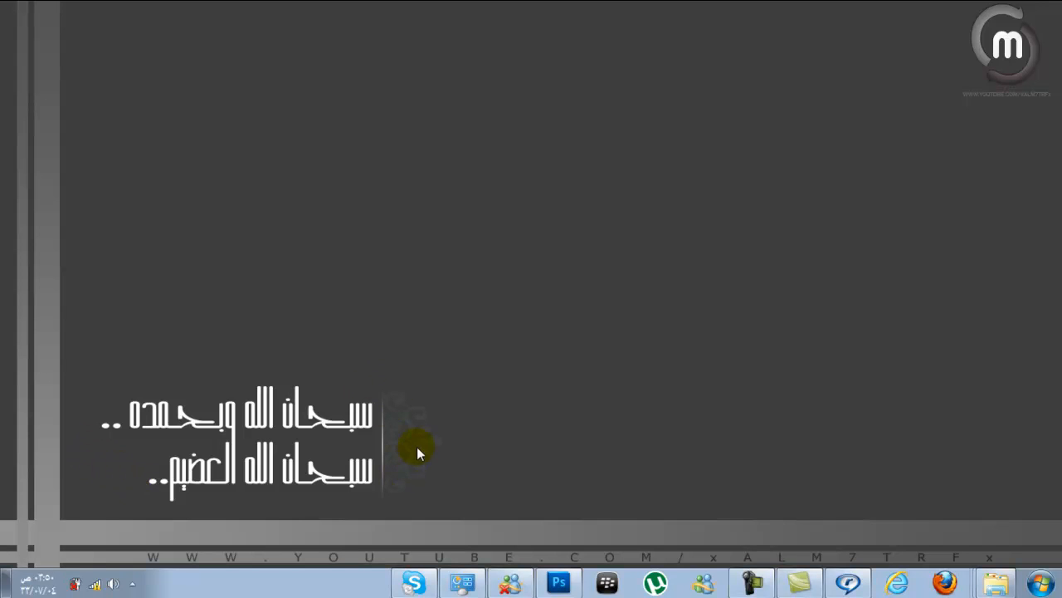
# Switch to Photoshop, set the Custom Shape tool to the thin crown-like ornament shape, and return to the desktop
pyautogui.click(558, 583)
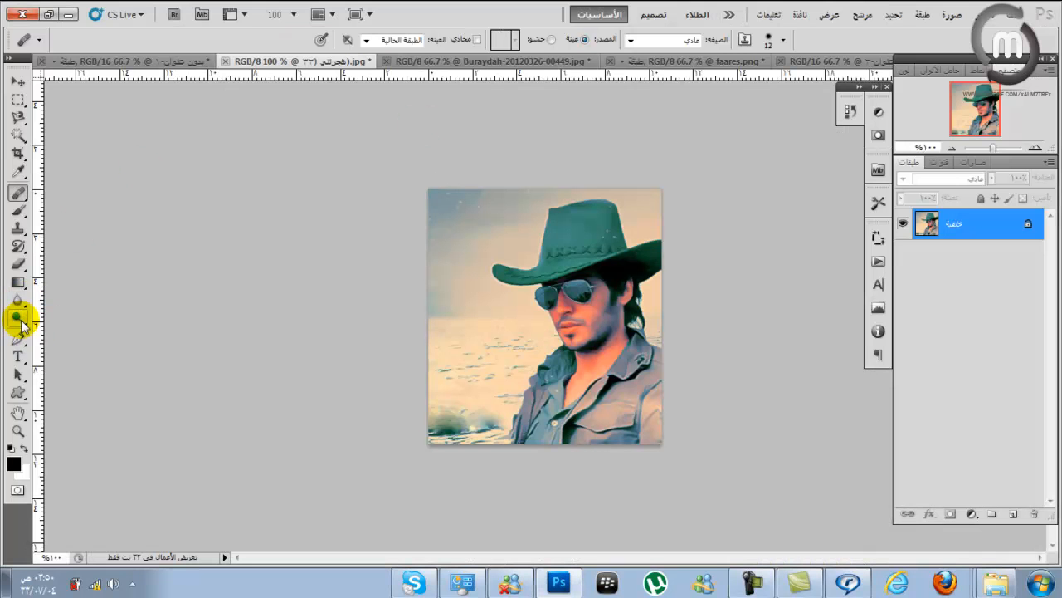
pyautogui.click(18, 391)
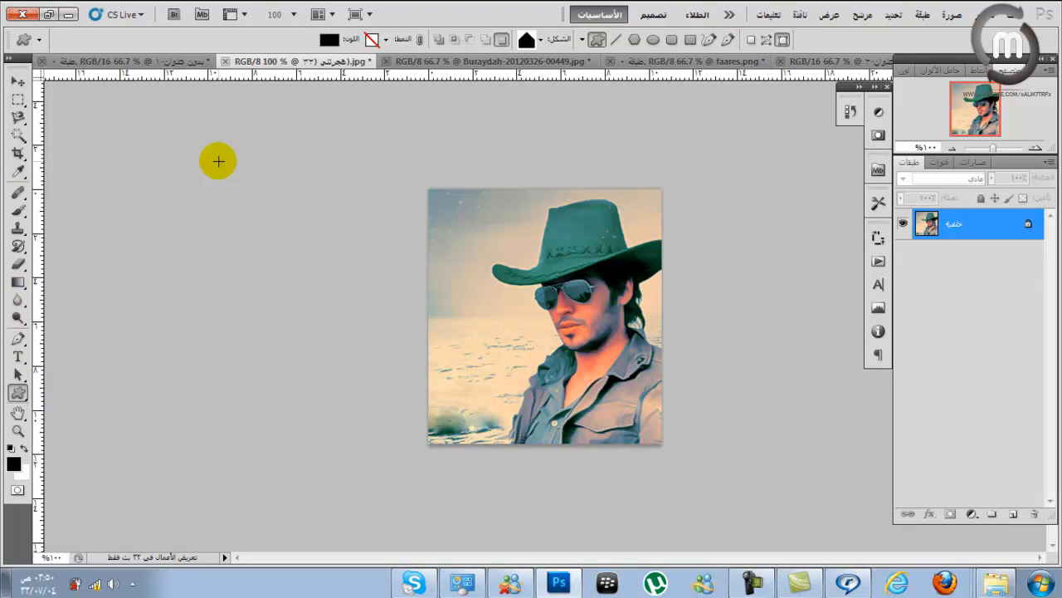
pyautogui.click(18, 391)
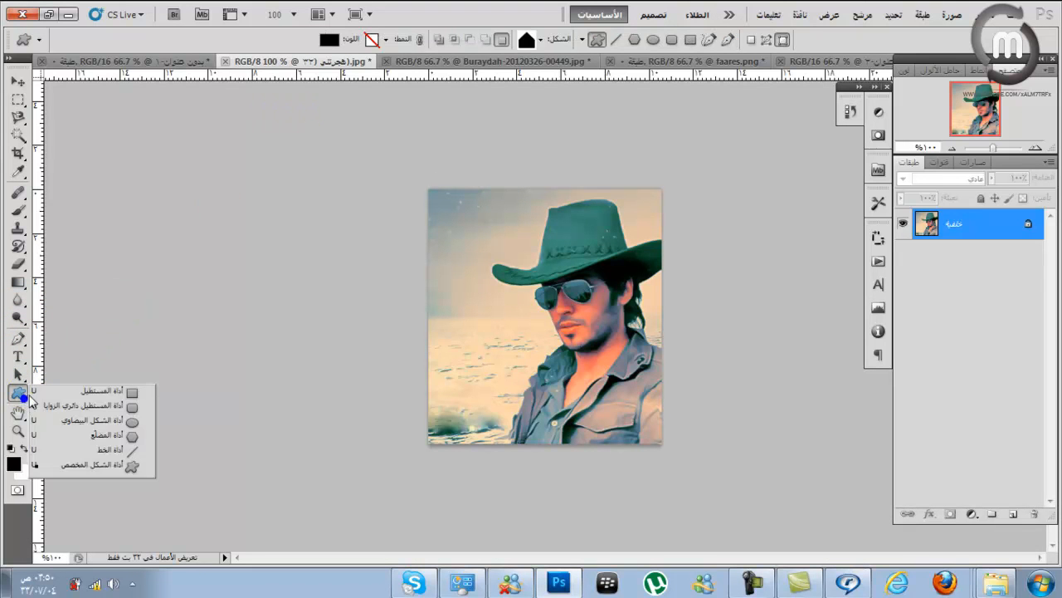
pyautogui.click(128, 467)
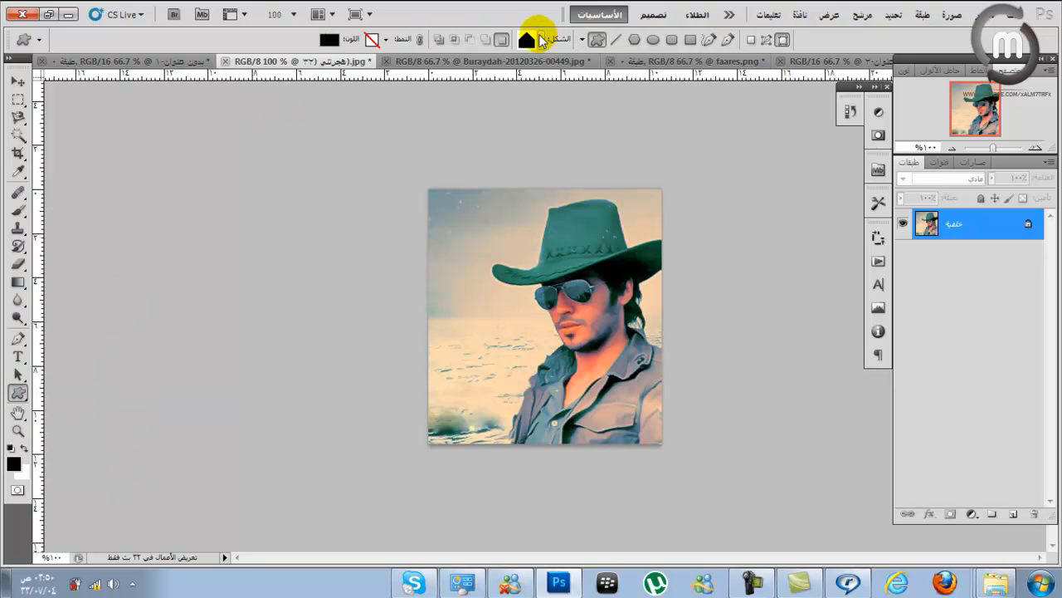
pyautogui.click(540, 40)
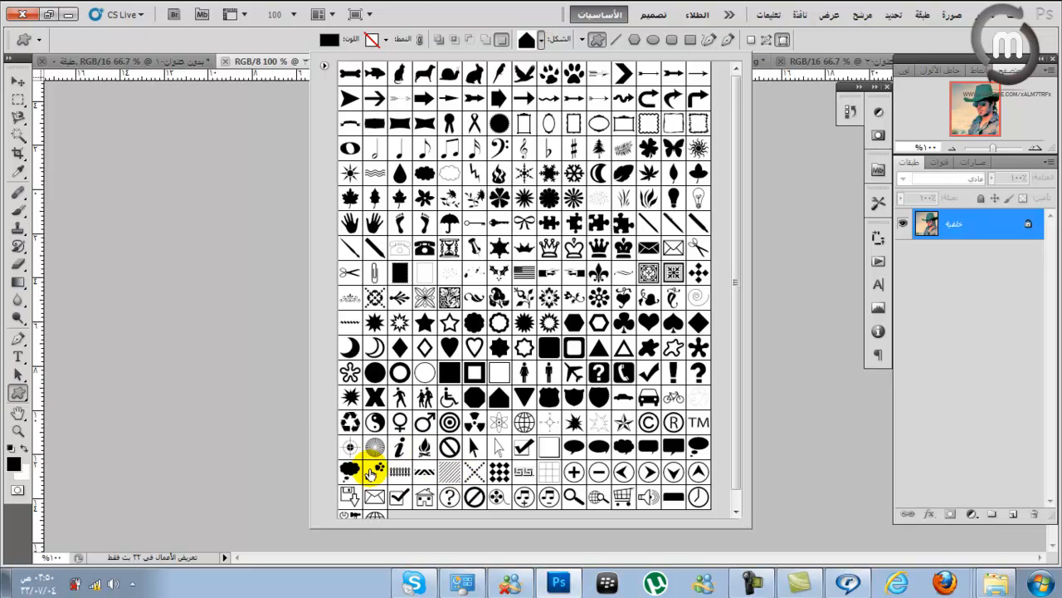
pyautogui.click(351, 298)
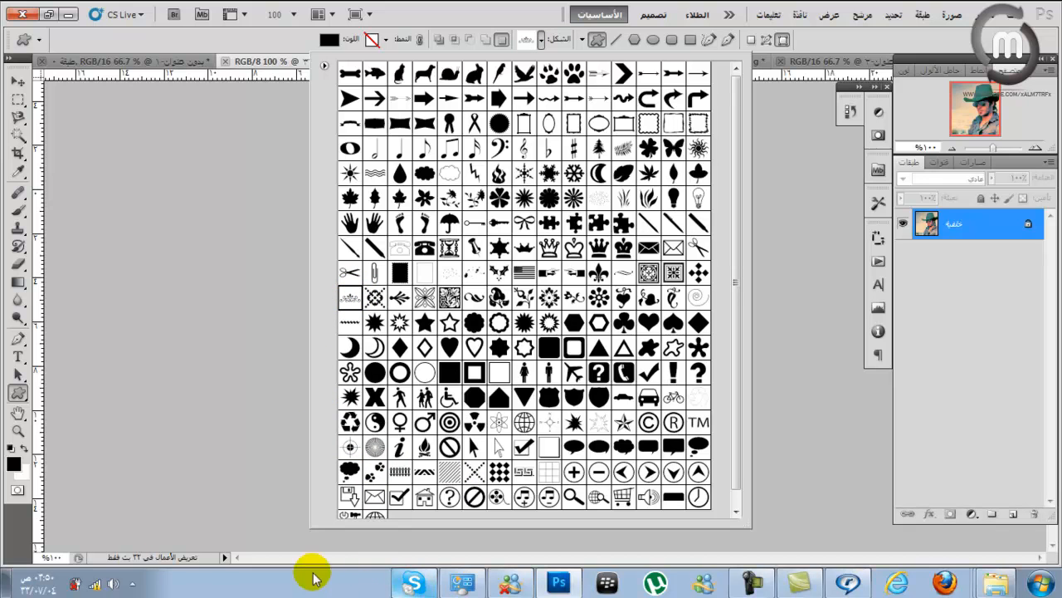
pyautogui.click(4, 585)
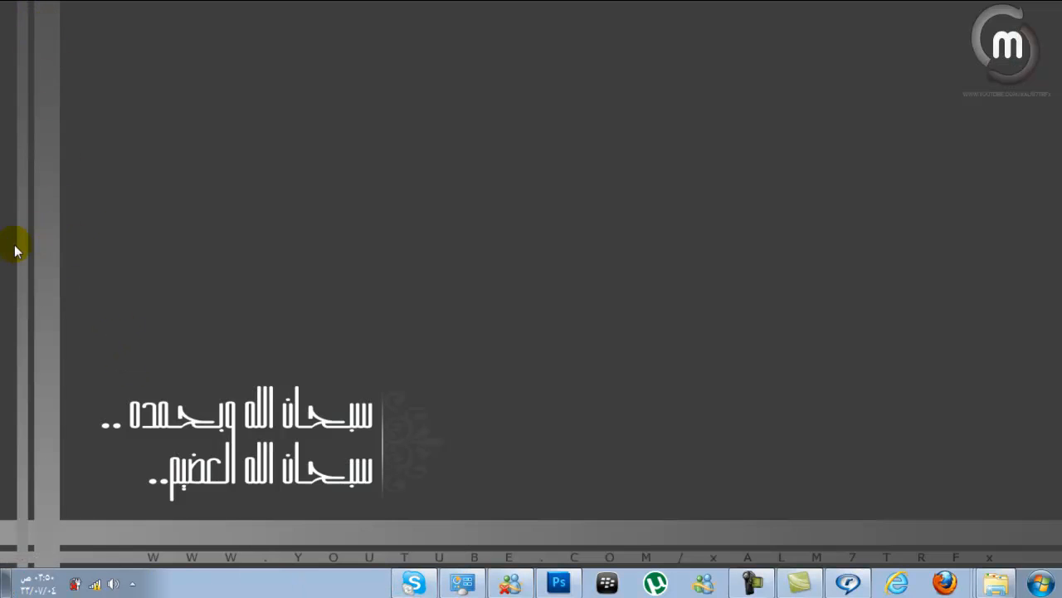
# Switch to Photoshop and select a thin and a wider full-height strip along the photo's left edge with the Rectangular Marquee, adding to the selection
pyautogui.click(560, 583)
pyautogui.click(18, 98)
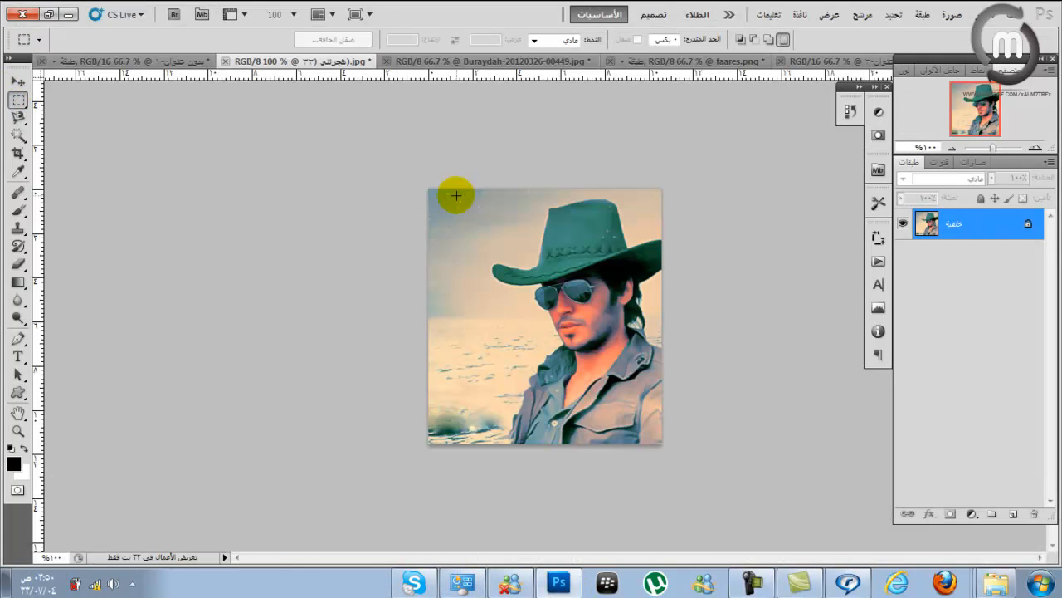
pyautogui.click(768, 39)
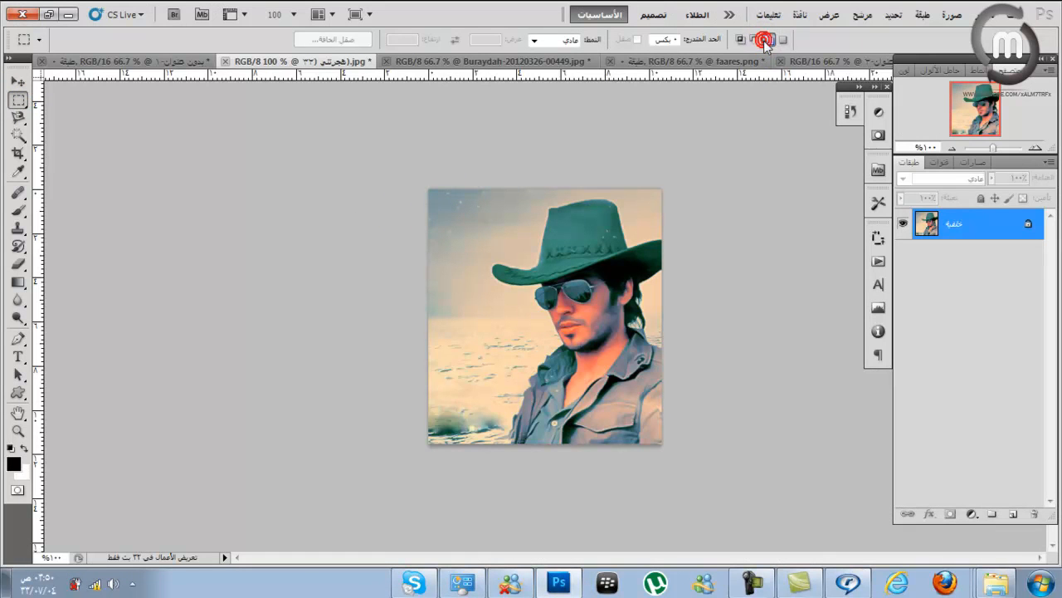
pyautogui.moveTo(429, 183); pyautogui.dragTo(432, 380)
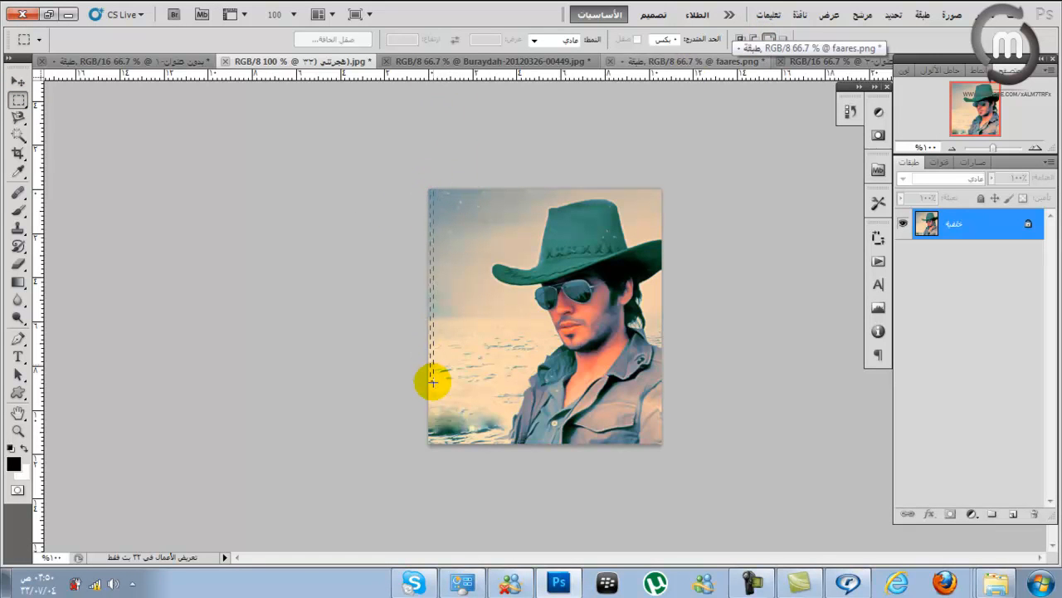
pyautogui.moveTo(435, 462); pyautogui.dragTo(435, 461)
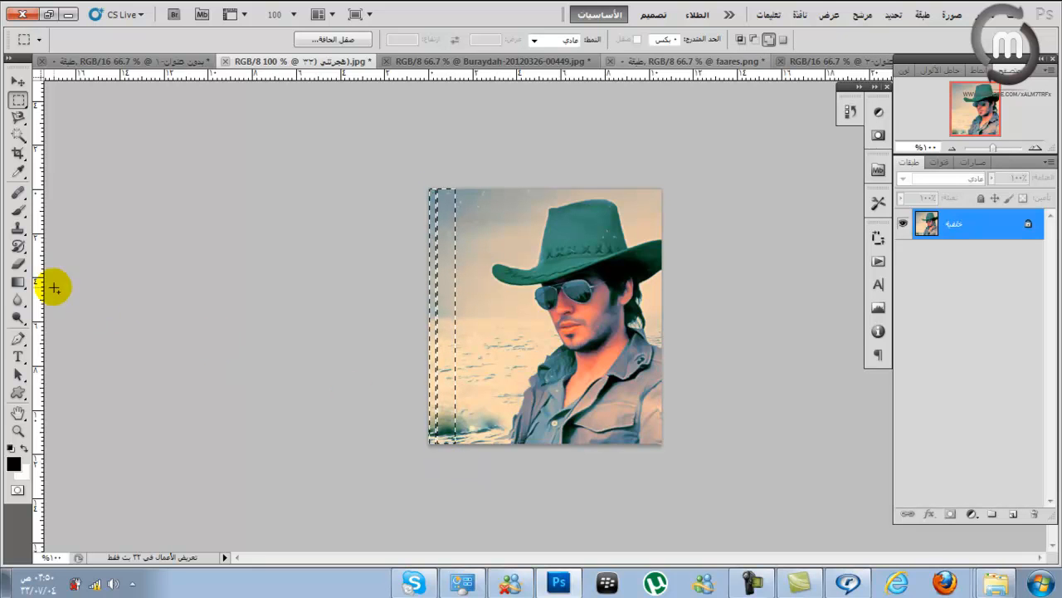
# Fill the upper part of the selected strips with black on the background layer using the Paint Bucket
pyautogui.click(20, 283)
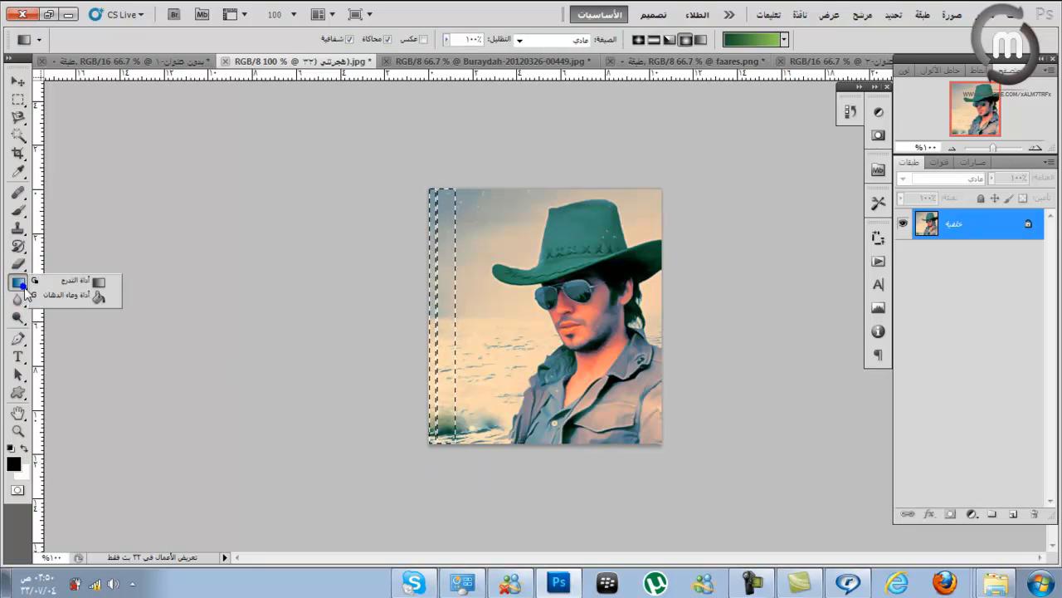
pyautogui.click(73, 296)
pyautogui.click(449, 299)
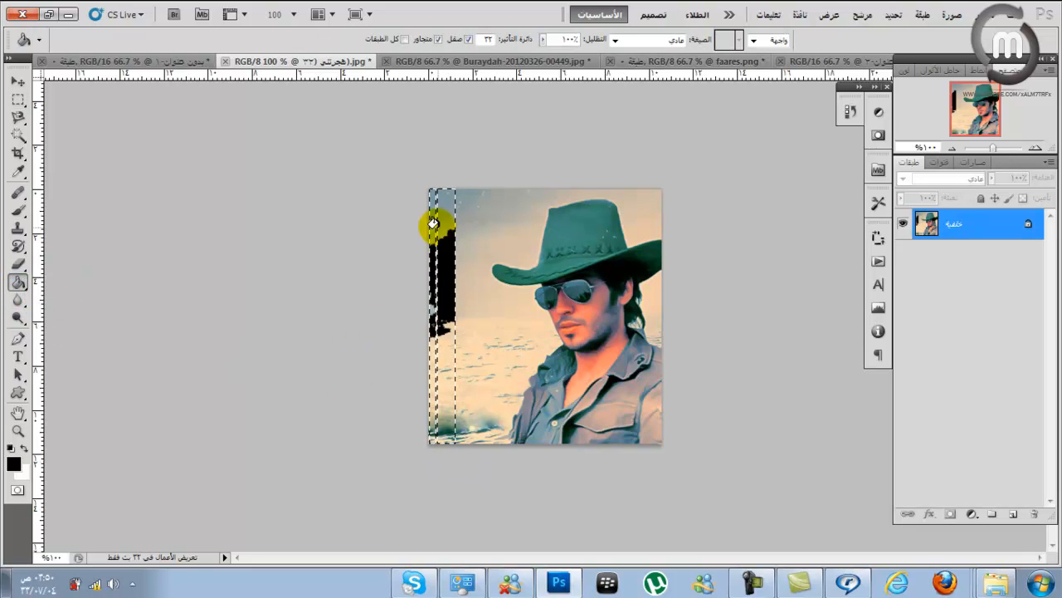
pyautogui.click(20, 212)
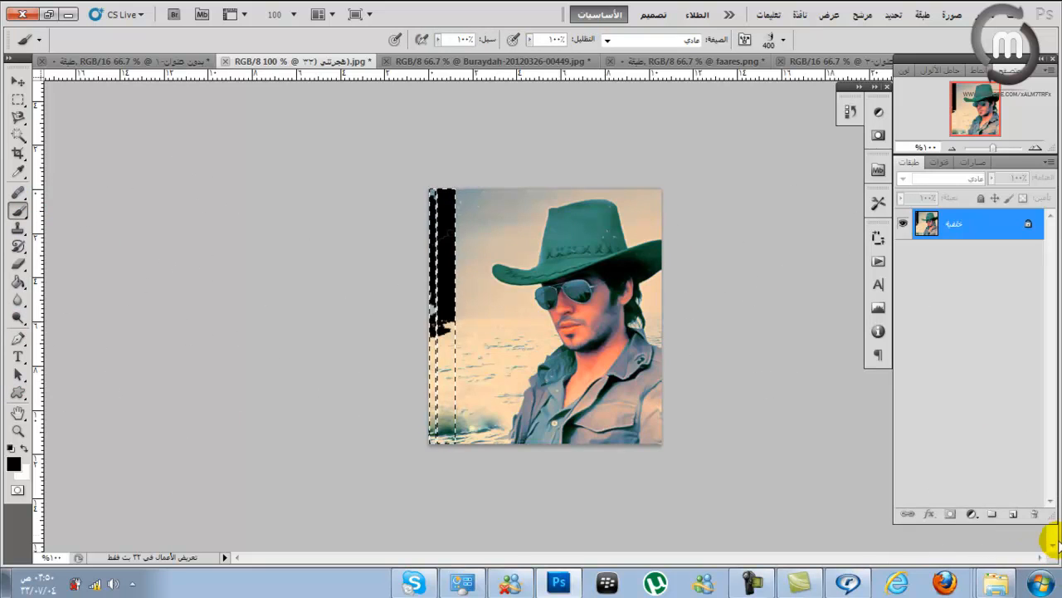
# Add a new layer, fill the two selected strips with black on it, and deselect
pyautogui.click(1012, 513)
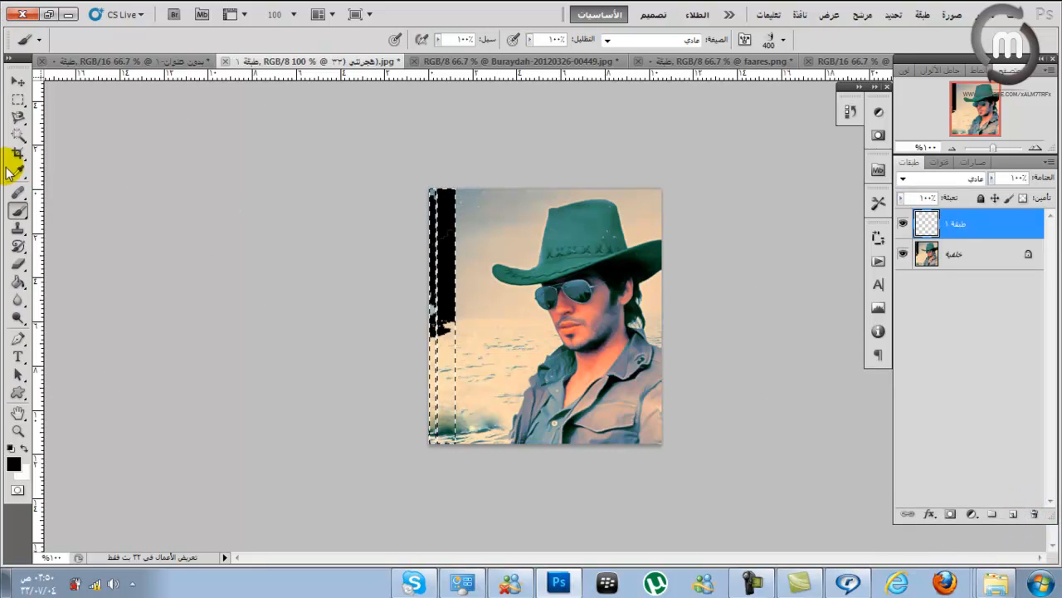
pyautogui.click(17, 281)
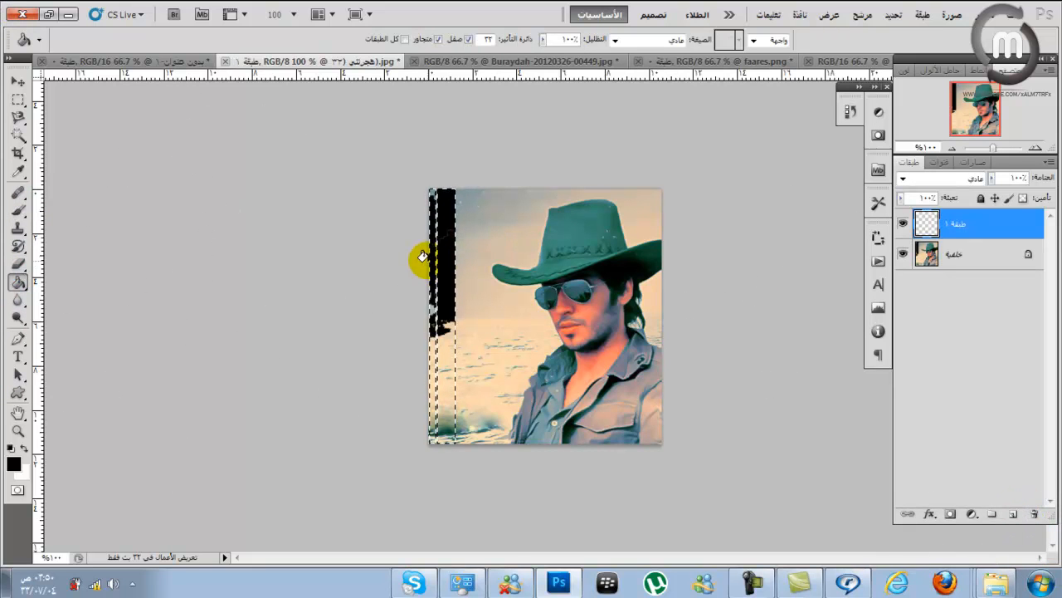
pyautogui.click(438, 256)
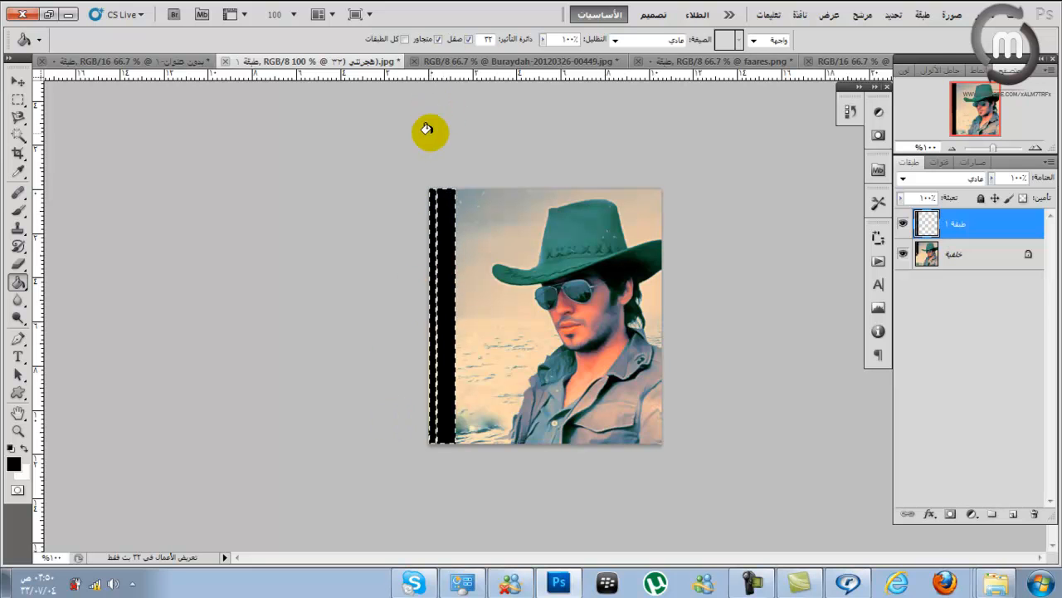
pyautogui.click(17, 98)
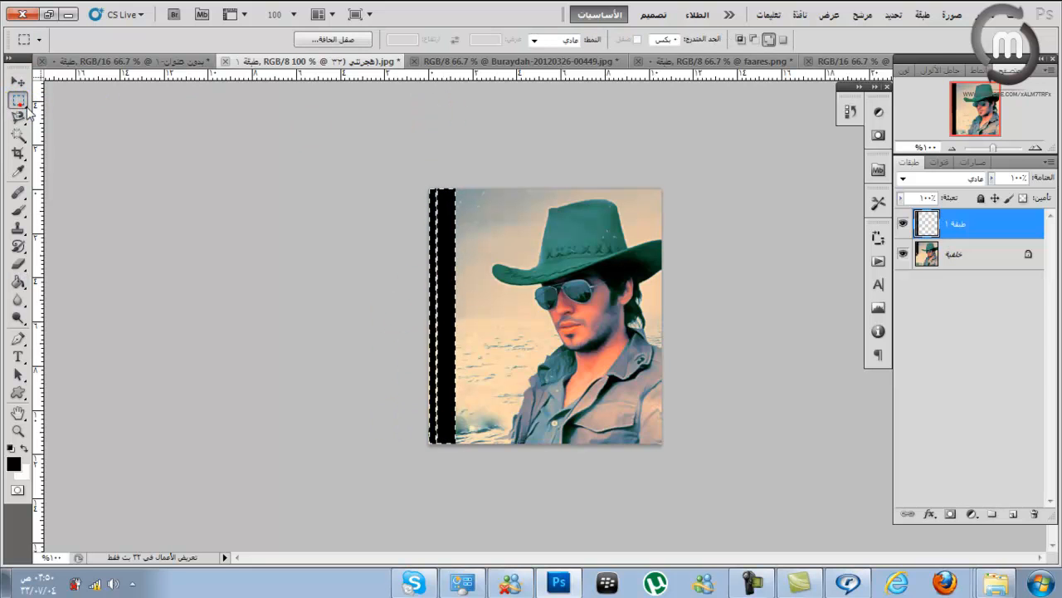
pyautogui.click(782, 39)
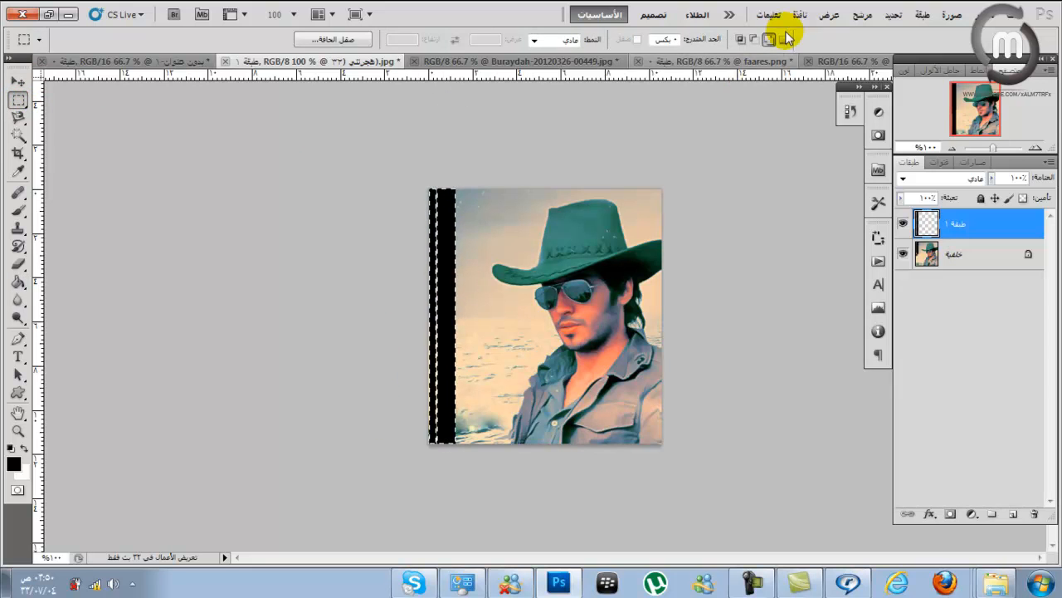
pyautogui.click(565, 297)
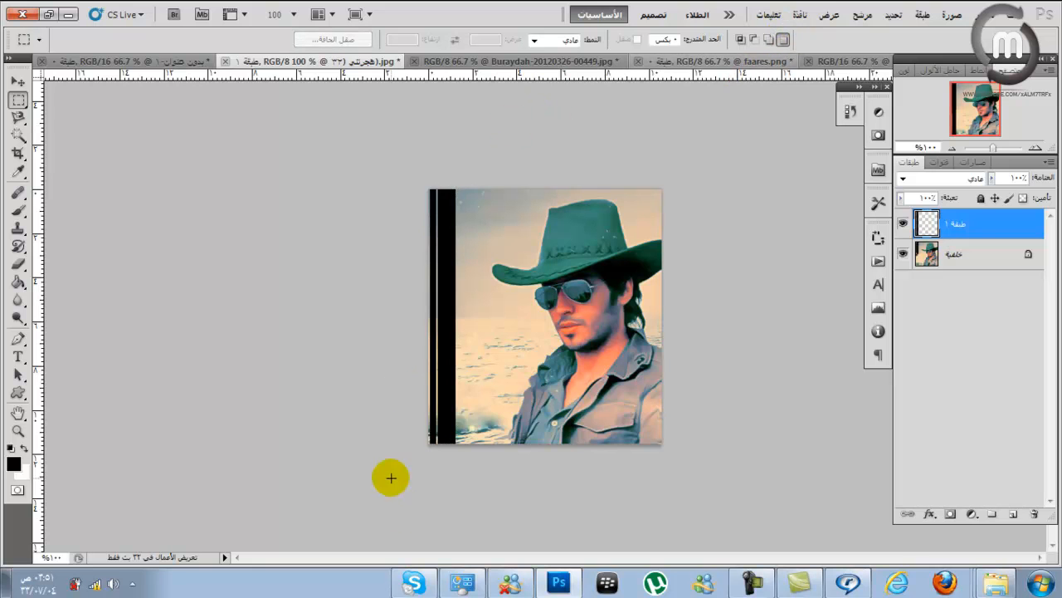
# Delete the layer holding the black strips and return to the desktop
pyautogui.click(1034, 514)
pyautogui.click(15, 586)
pyautogui.click(4, 586)
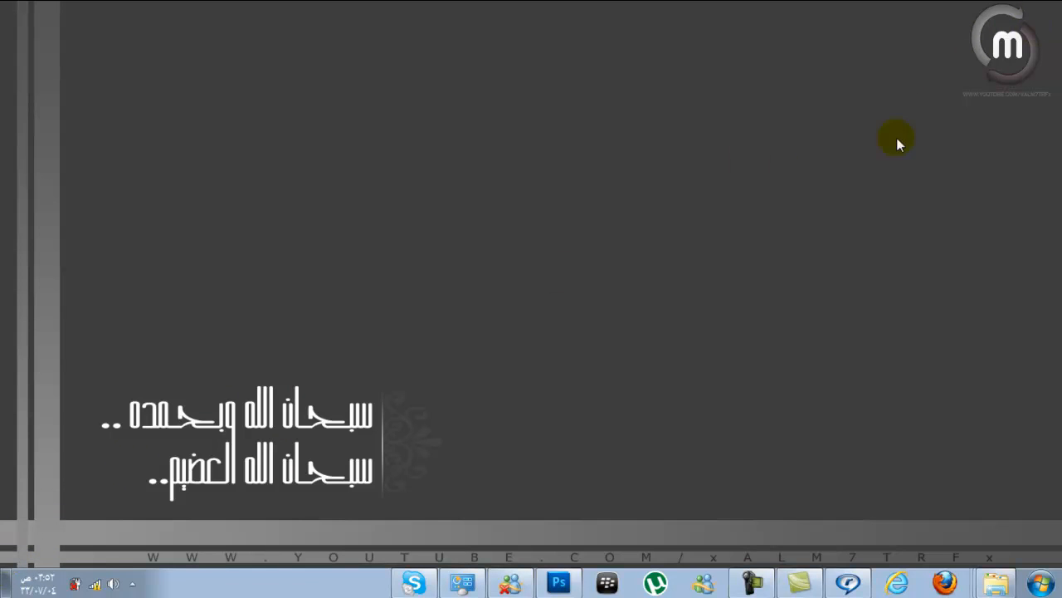
# Switch to Photoshop, activate the Gradient tool, and set the foreground colour to dark gray and the background colour to medium gray
pyautogui.click(558, 583)
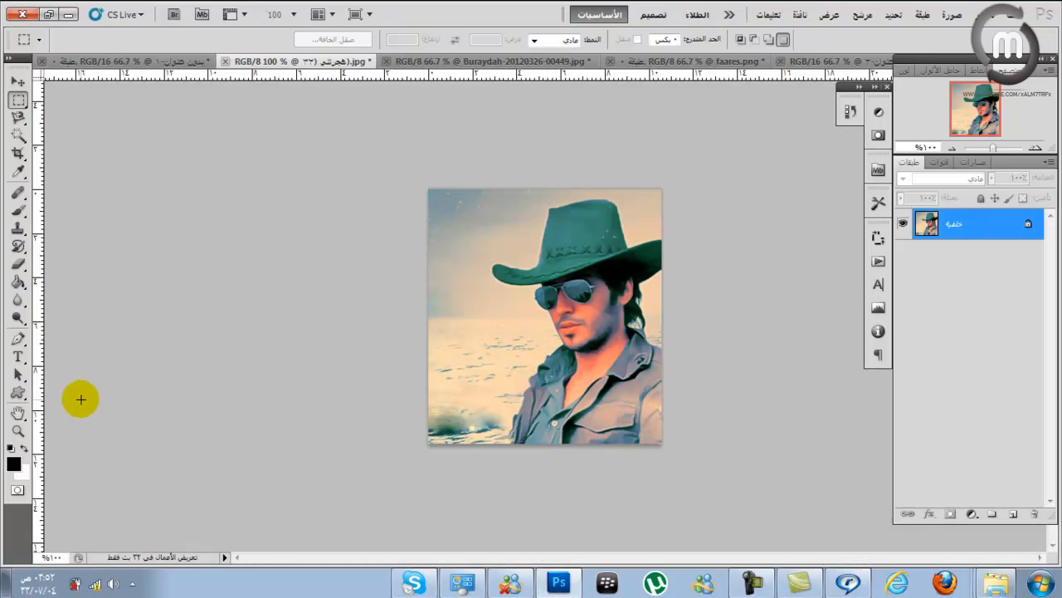
pyautogui.moveTo(18, 282); pyautogui.dragTo(84, 282)
pyautogui.click(13, 463)
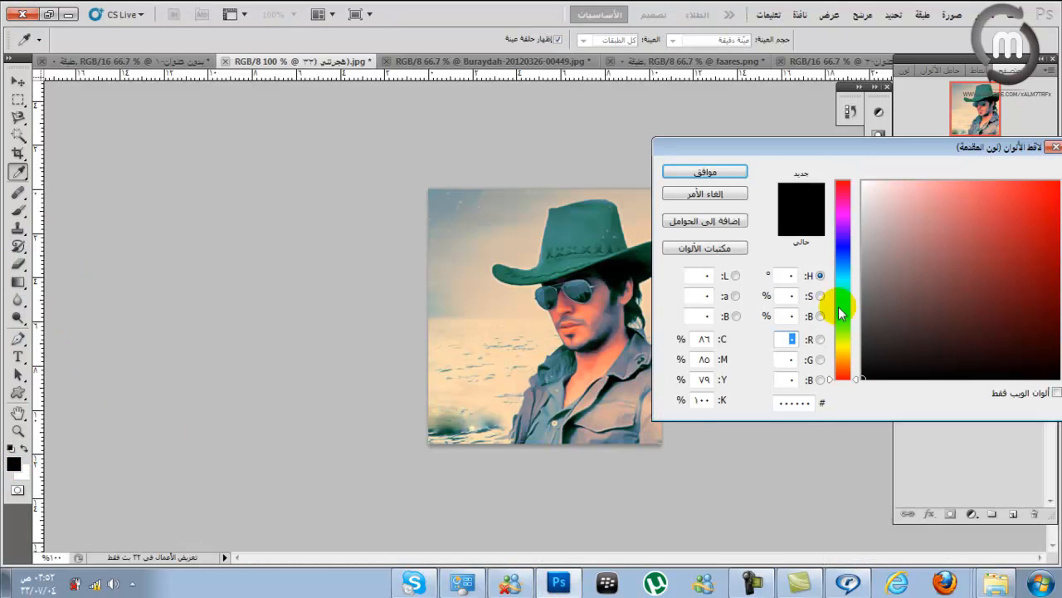
pyautogui.click(860, 332)
pyautogui.click(704, 172)
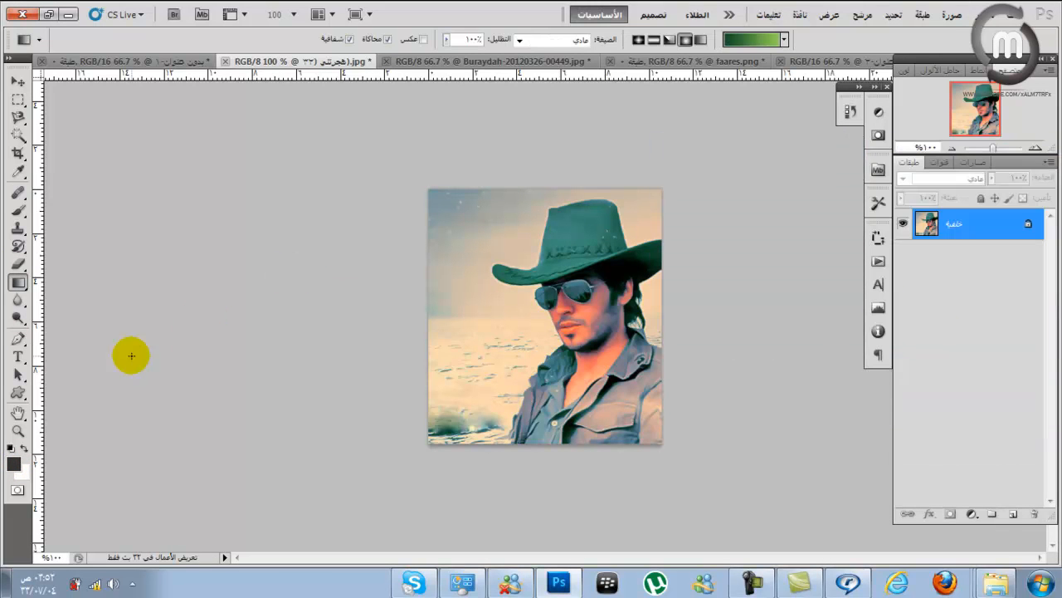
pyautogui.click(20, 470)
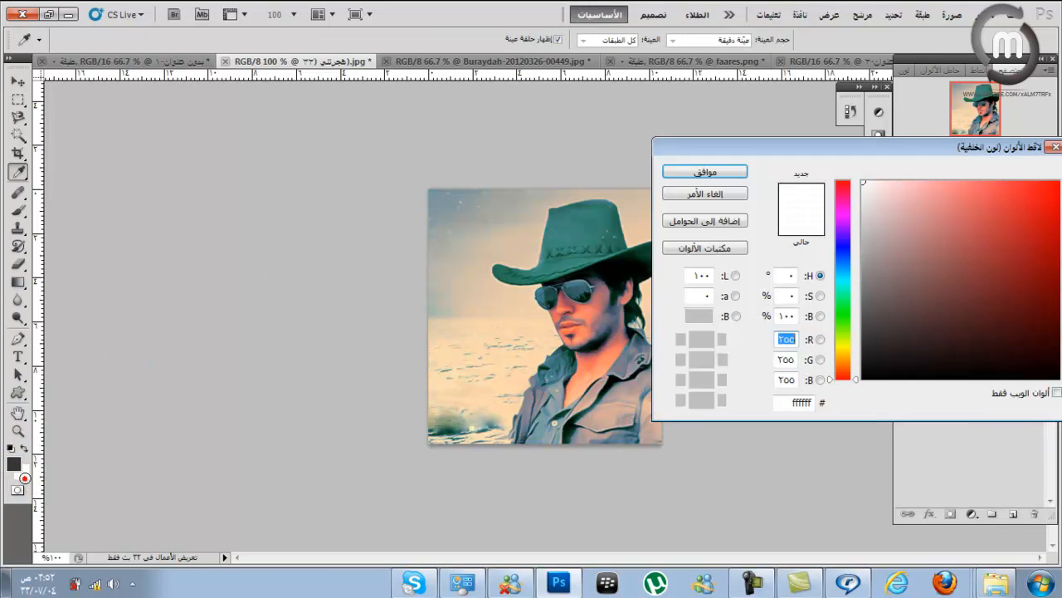
pyautogui.click(863, 277)
pyautogui.press('Return')
# Try the green radial gradient from the photo's lower-left to upper-right corner, and revert to the last crop in the history
pyautogui.moveTo(424, 444); pyautogui.dragTo(669, 174)
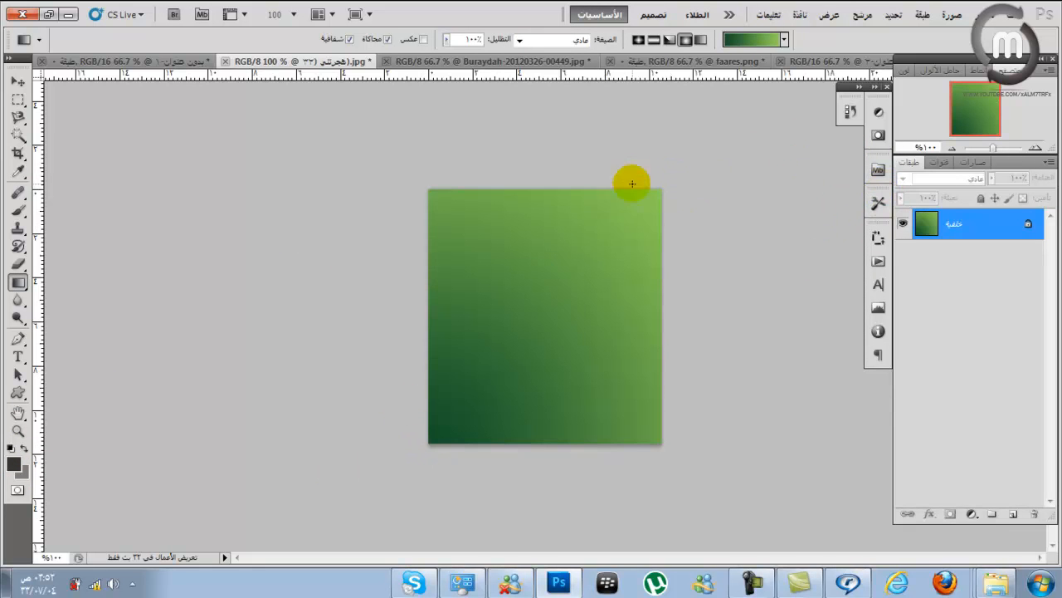
pyautogui.click(849, 111)
pyautogui.click(794, 166)
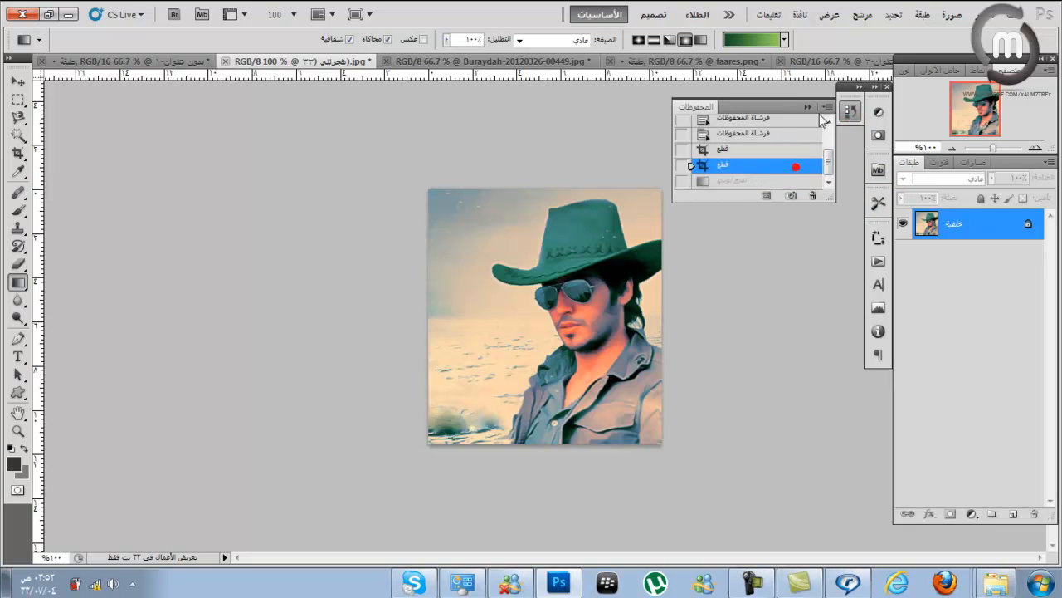
# Choose the foreground-to-background gradient preset in grays and set the gradient style to linear
pyautogui.click(785, 39)
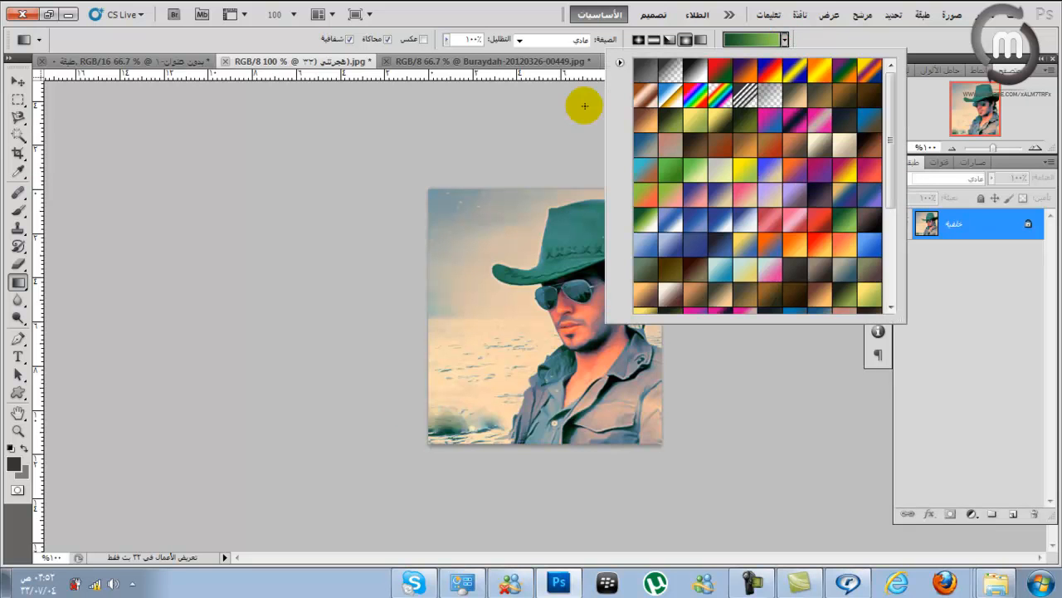
pyautogui.click(646, 72)
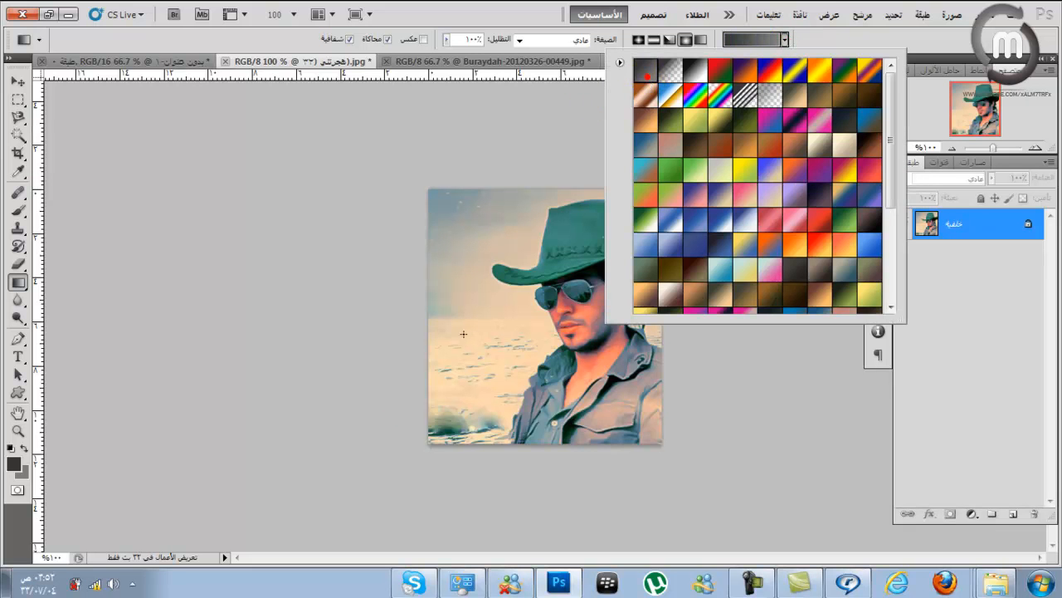
pyautogui.click(701, 40)
# Try the gray linear gradient diagonally across the photo from lower left to upper right, and revert to the last crop in the history
pyautogui.moveTo(405, 448); pyautogui.dragTo(651, 186)
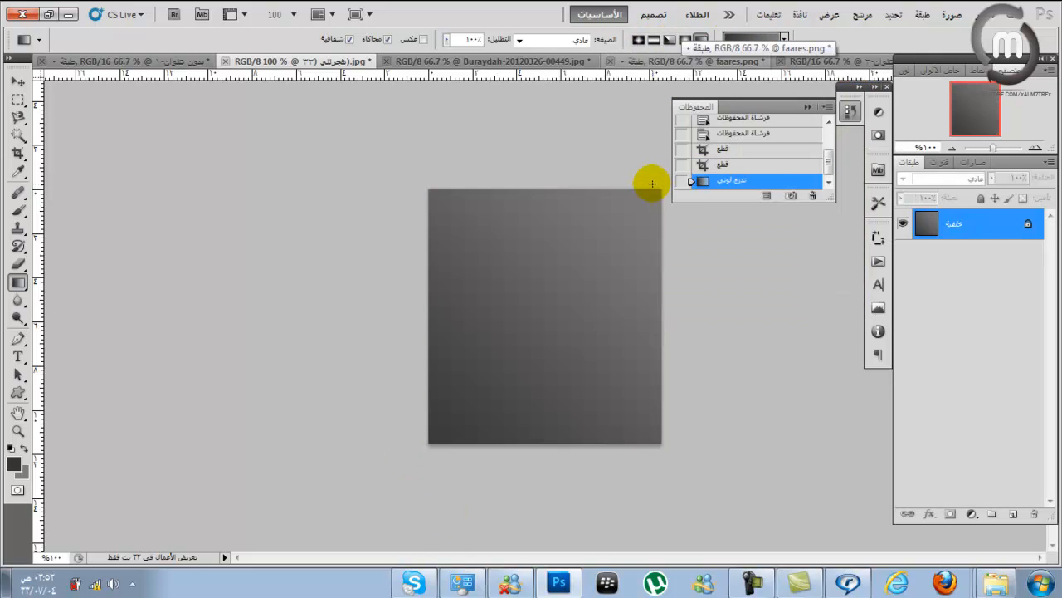
pyautogui.click(806, 107)
pyautogui.click(850, 111)
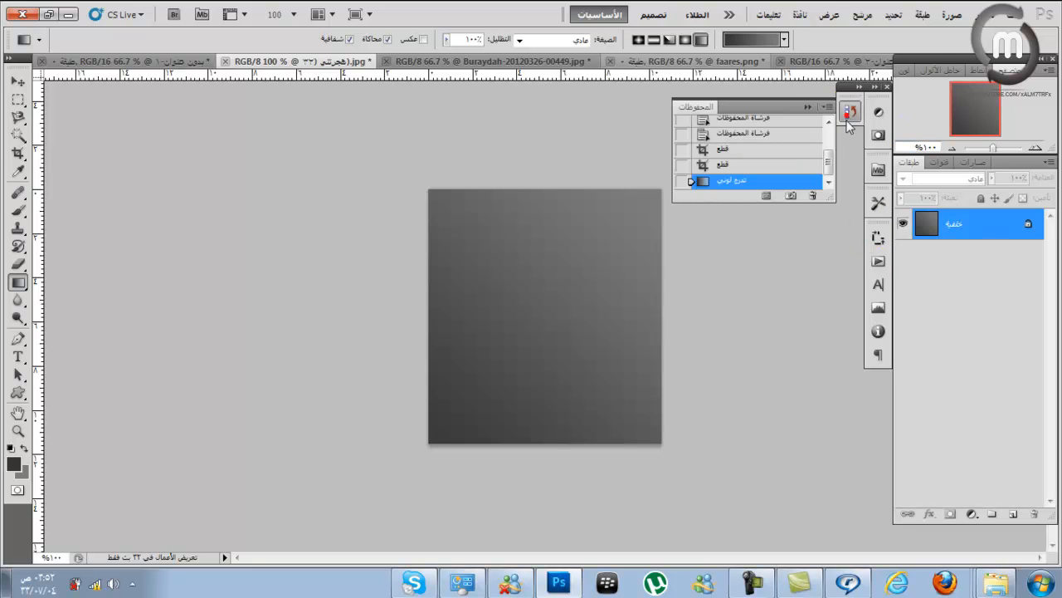
pyautogui.click(709, 165)
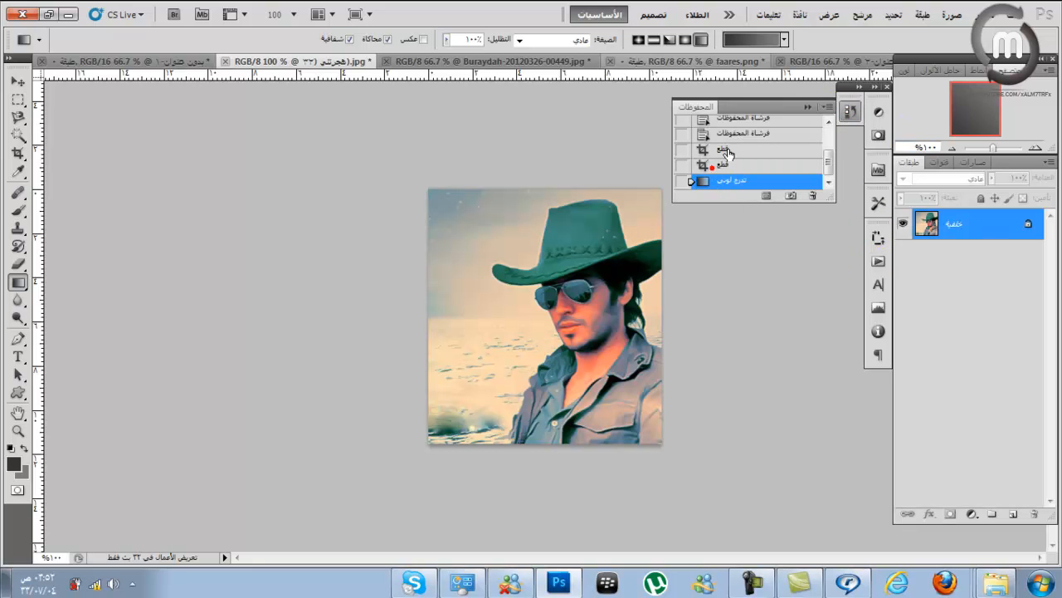
pyautogui.click(806, 107)
pyautogui.click(7, 585)
pyautogui.click(6, 585)
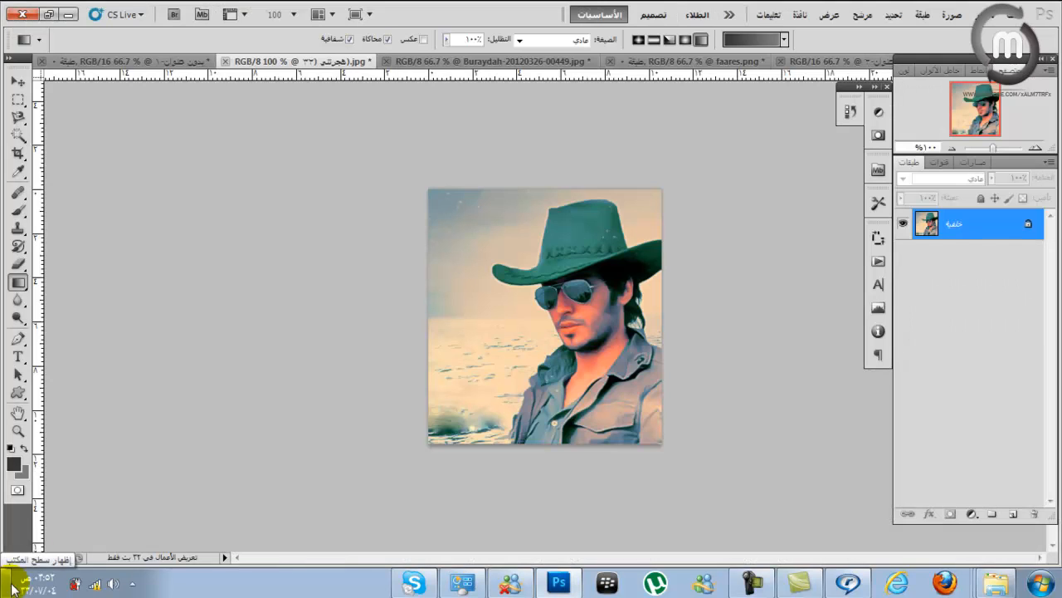
# Duplicate the background layer and retouch the white specks in the photo's upper-left sky with the Healing Brush
pyautogui.click(19, 198)
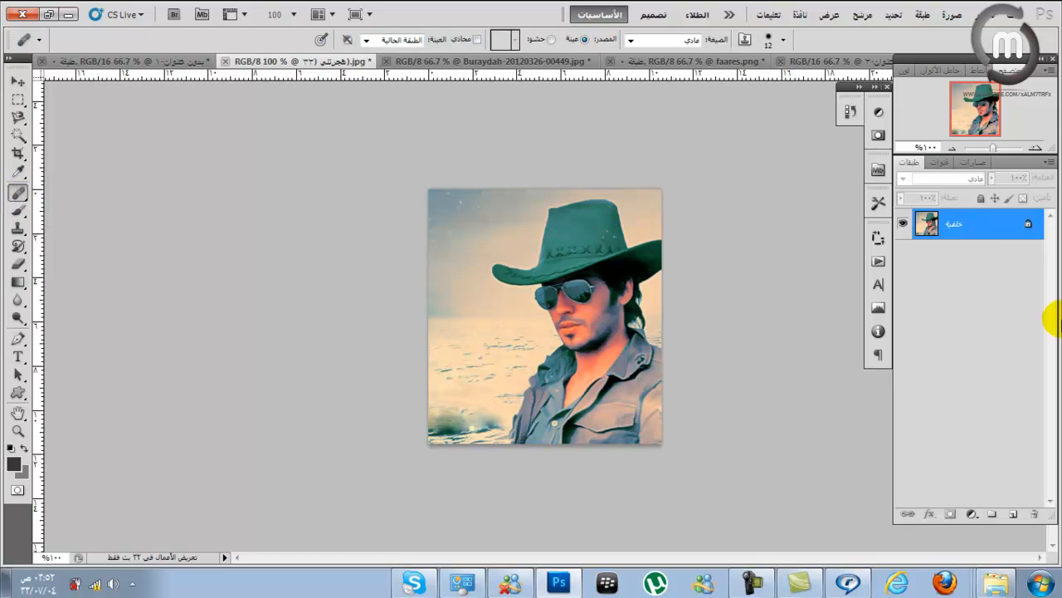
pyautogui.moveTo(983, 223)
pyautogui.mouseDown()
pyautogui.moveTo(997, 249)
pyautogui.moveTo(1021, 518)
pyautogui.mouseUp()
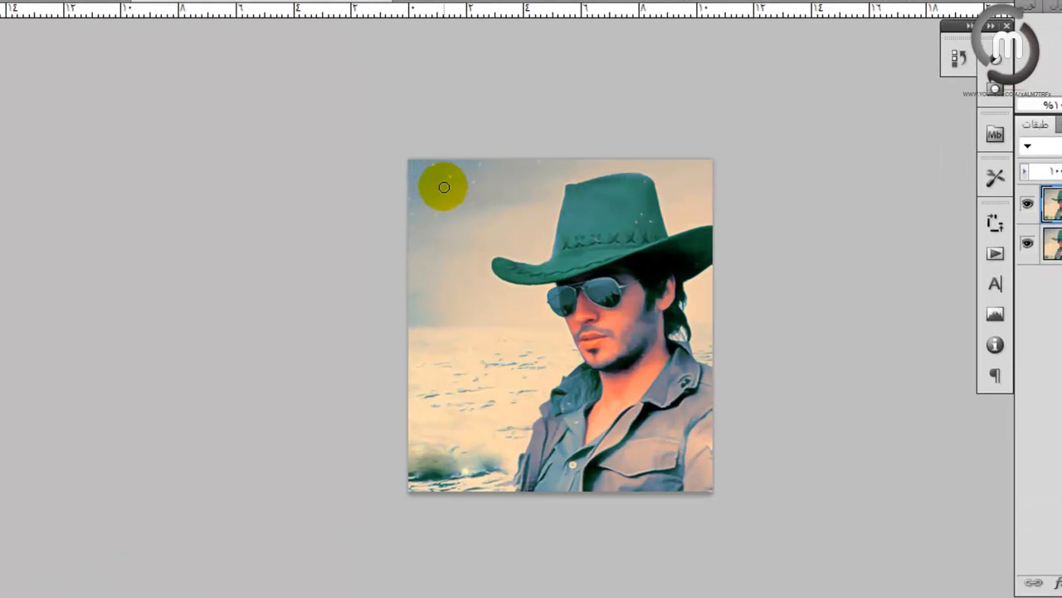
pyautogui.click(442, 186)
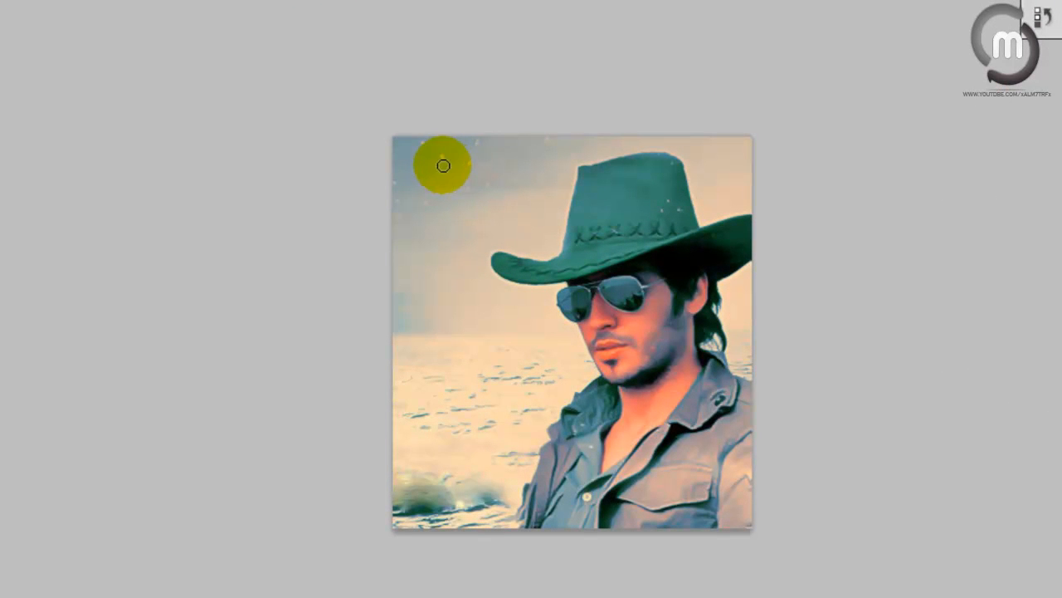
pyautogui.click(438, 157)
pyautogui.moveTo(438, 173); pyautogui.dragTo(443, 161)
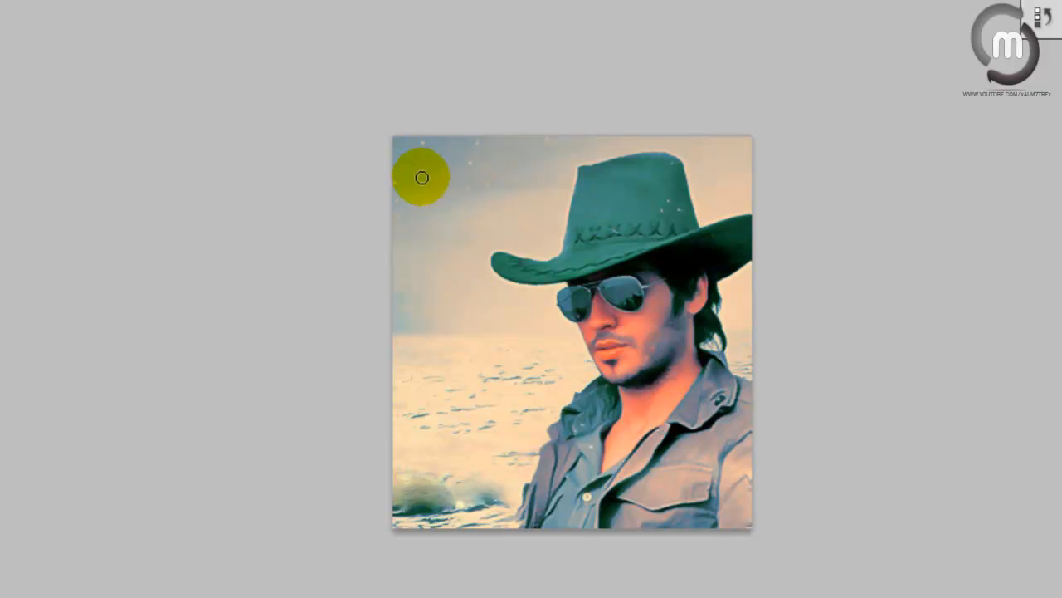
pyautogui.click(468, 159)
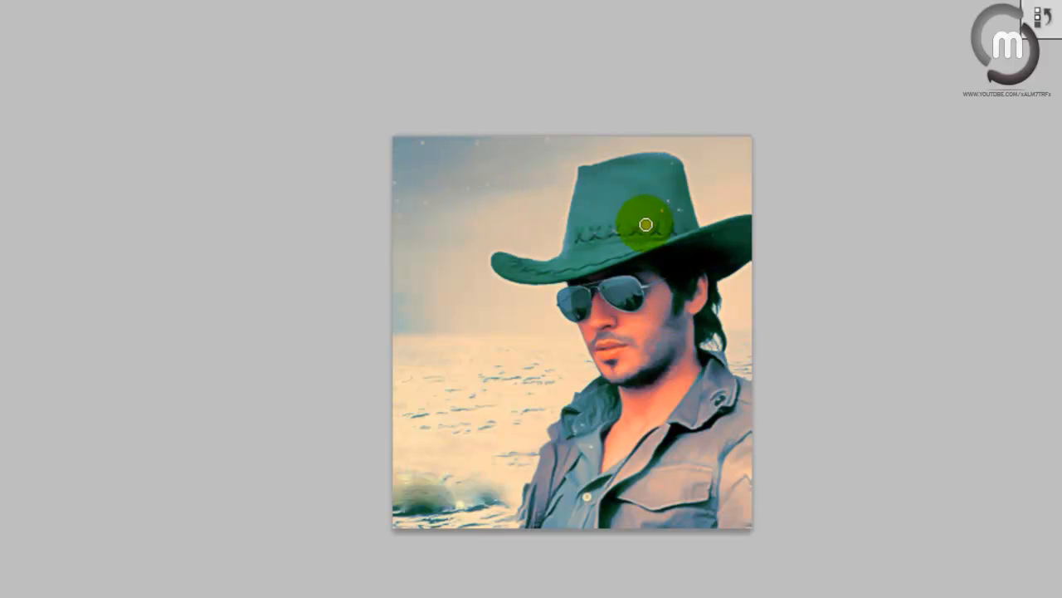
# Retouch the light specks on the right side of the green hat with the Healing Brush, and open the history
pyautogui.moveTo(678, 224)
pyautogui.mouseDown()
pyautogui.moveTo(647, 182)
pyautogui.moveTo(636, 190)
pyautogui.moveTo(643, 178)
pyautogui.moveTo(654, 189)
pyautogui.mouseUp()
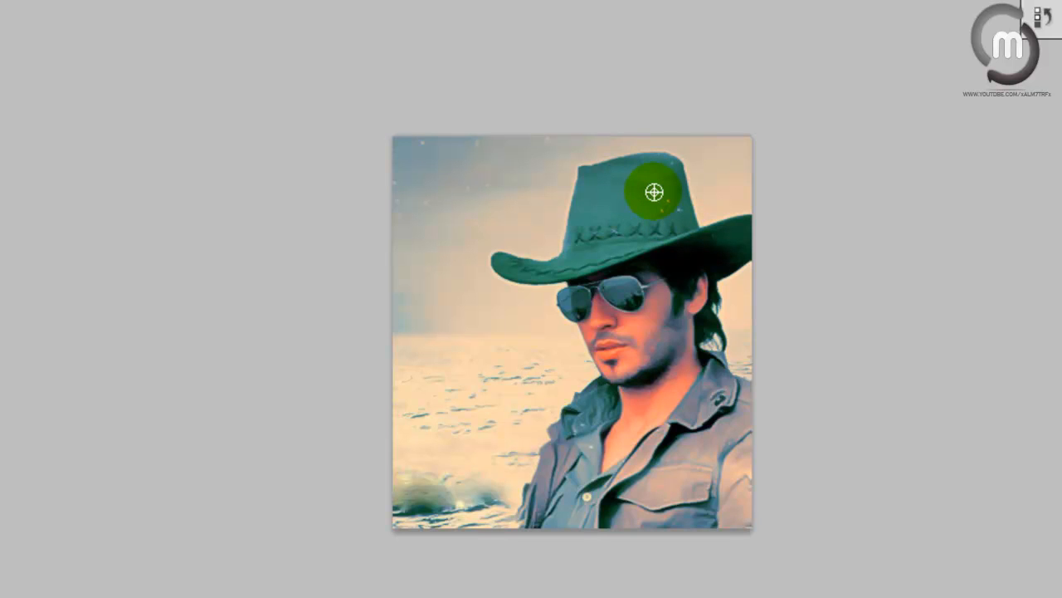
pyautogui.moveTo(654, 197); pyautogui.dragTo(666, 200)
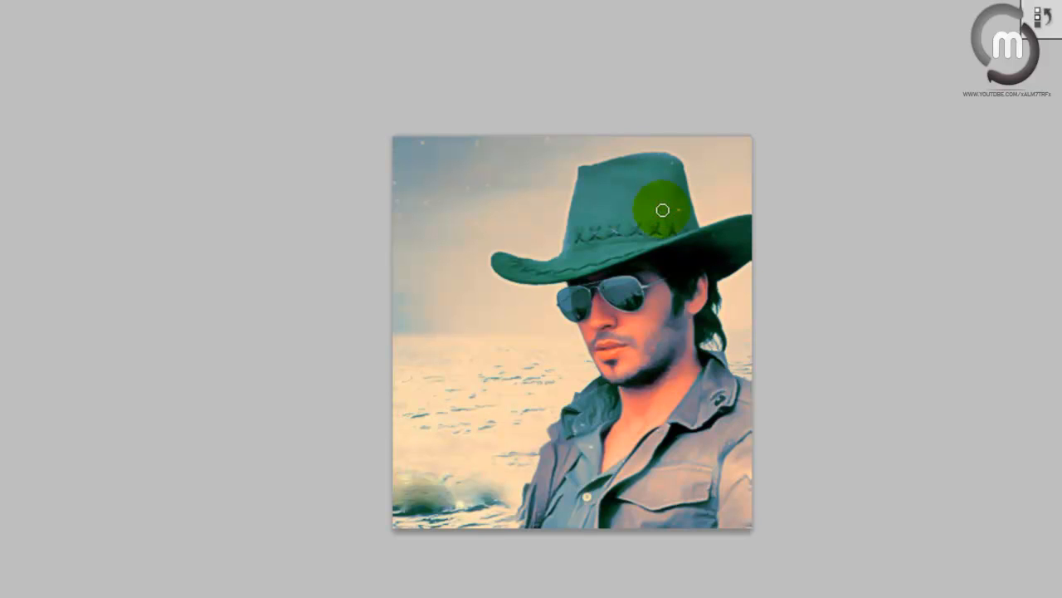
pyautogui.click(682, 209)
pyautogui.click(745, 288)
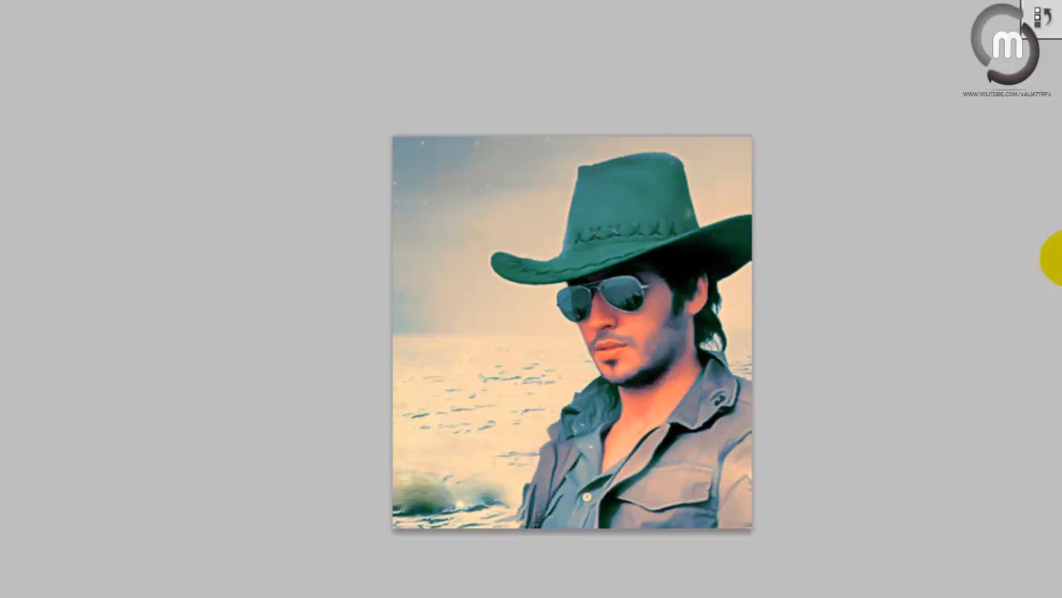
pyautogui.click(1042, 17)
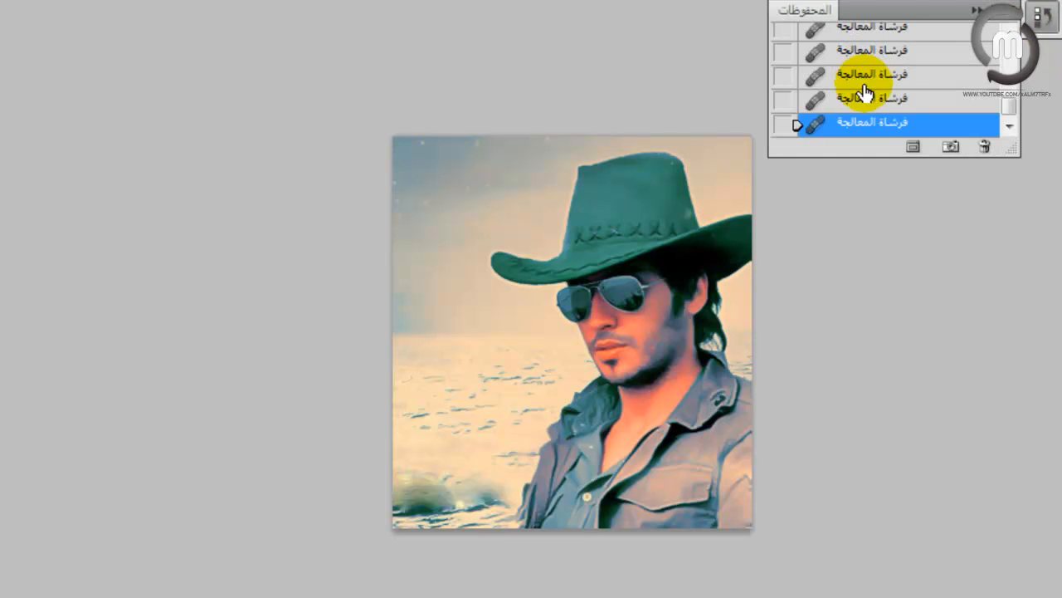
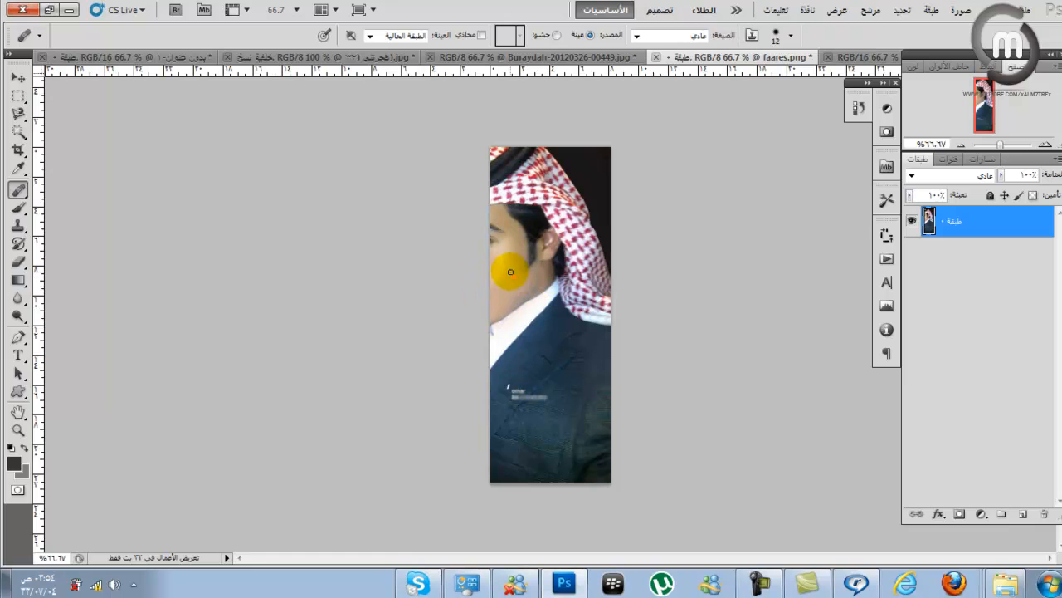
# Compare the original portrait Buraydah-20120326-00449.jpg with its retouched version faares.png, and return to the green hat photo
pyautogui.click(557, 58)
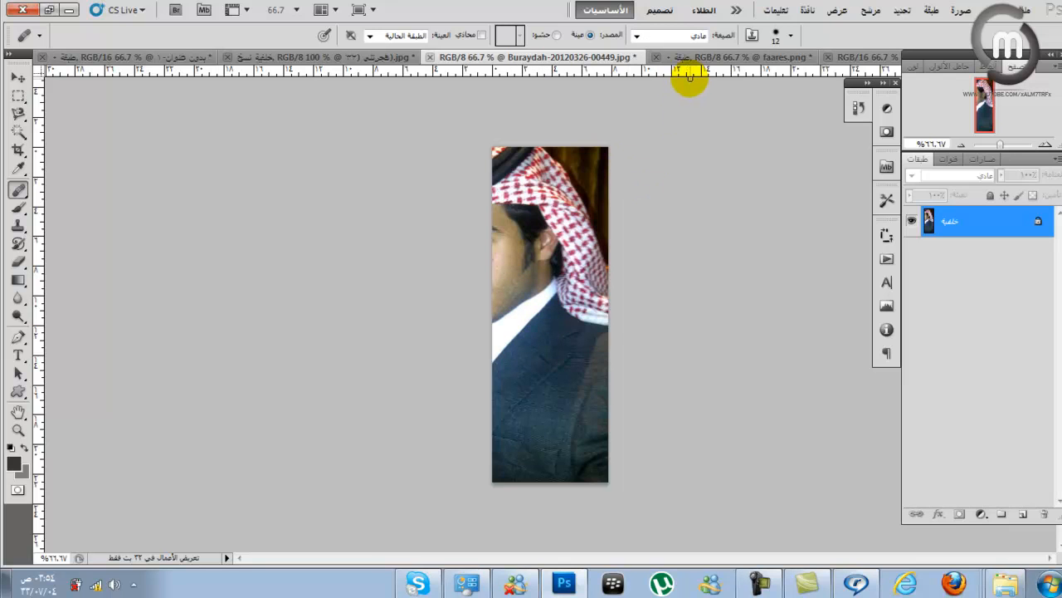
pyautogui.click(18, 190)
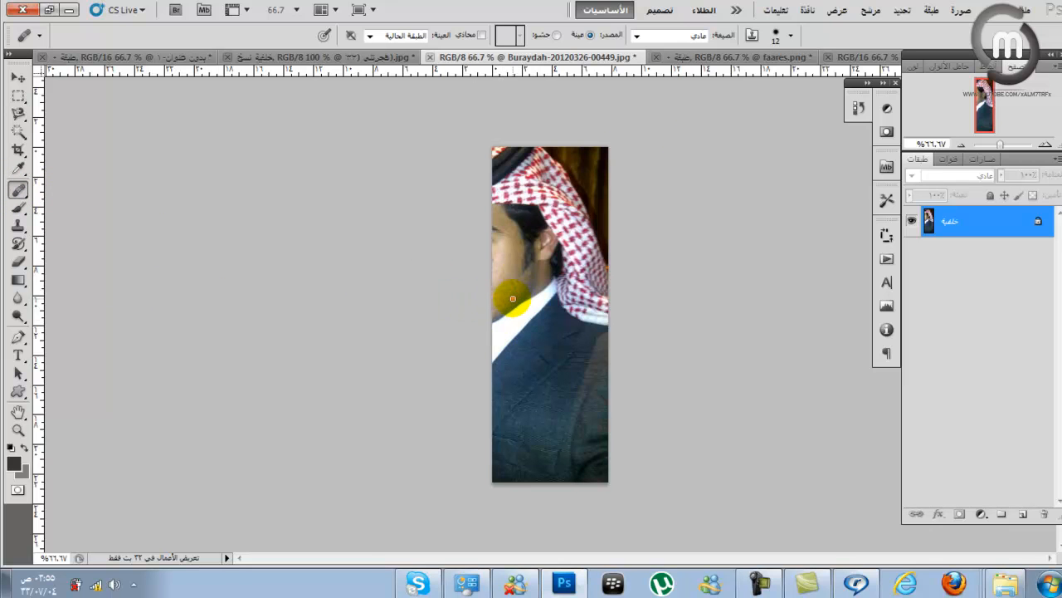
pyautogui.click(507, 296)
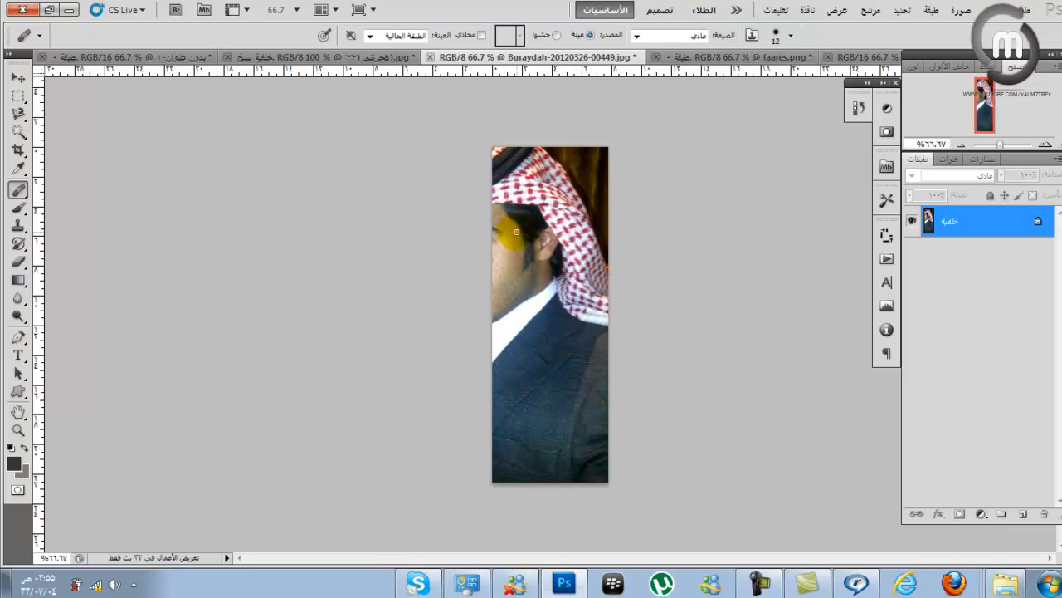
pyautogui.click(708, 58)
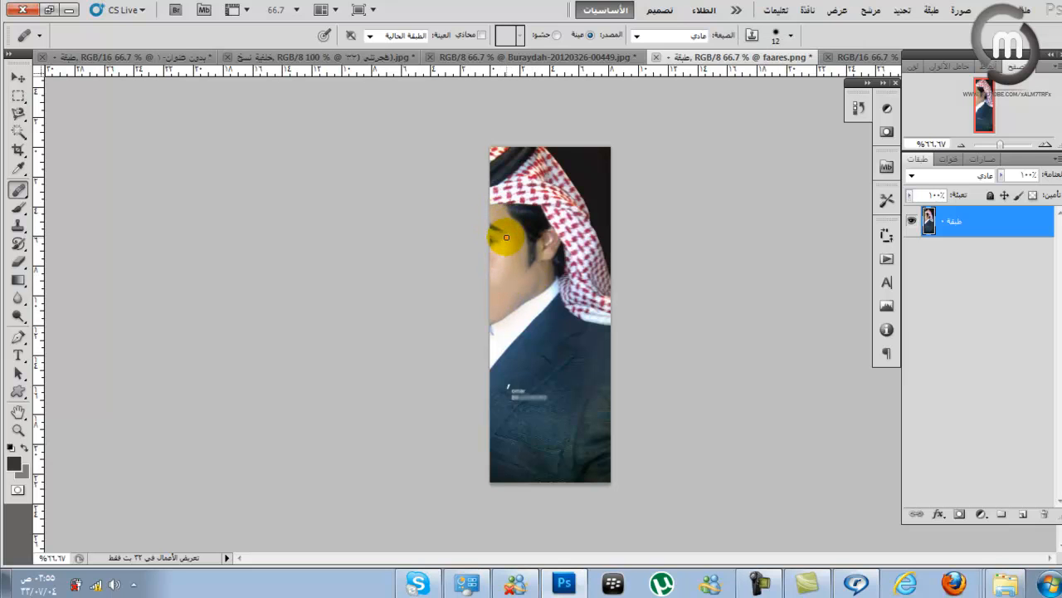
pyautogui.click(515, 58)
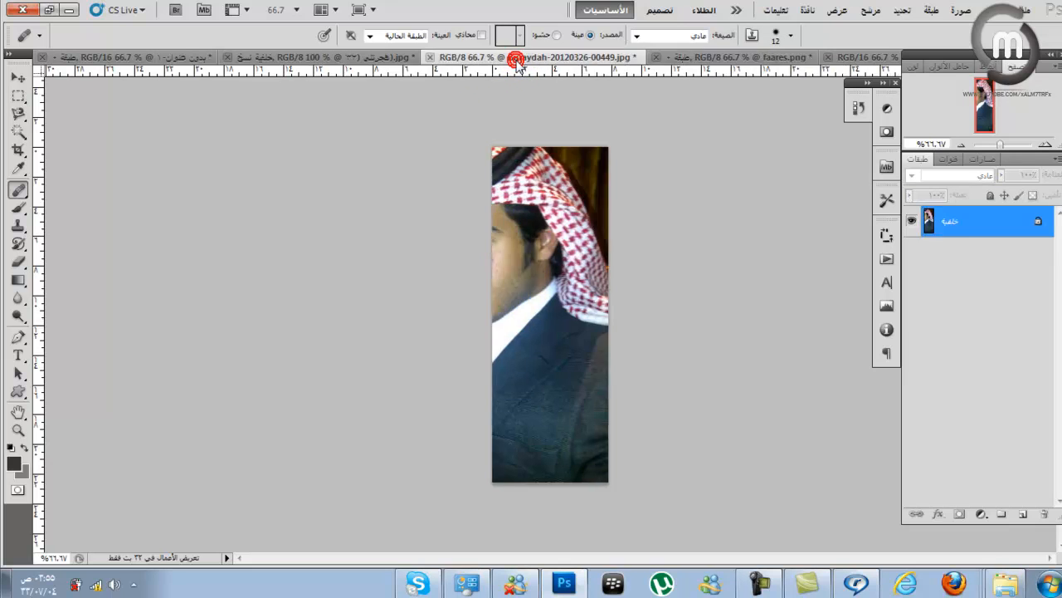
pyautogui.click(716, 56)
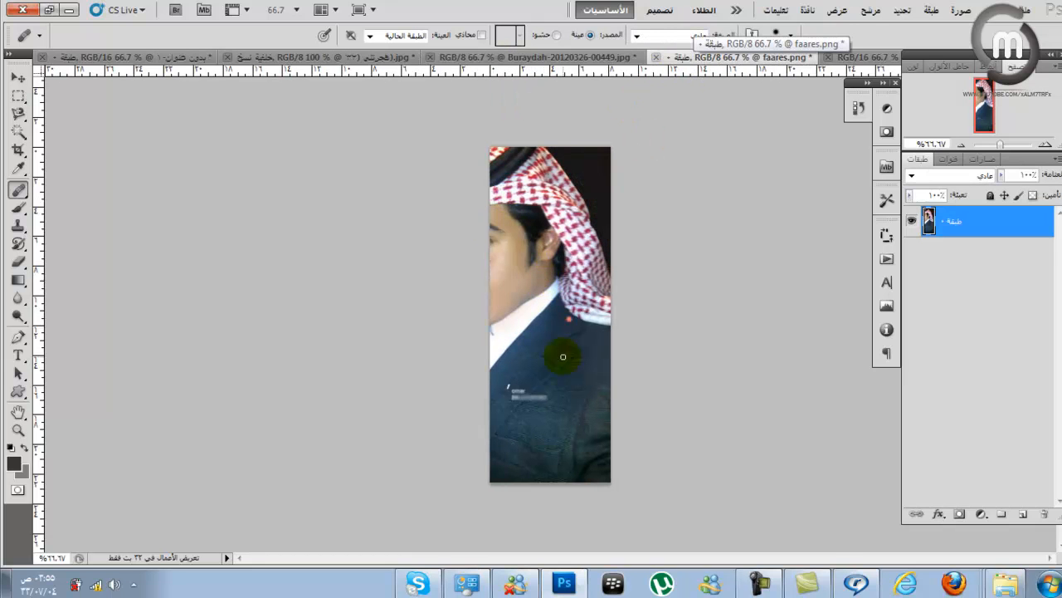
pyautogui.click(370, 57)
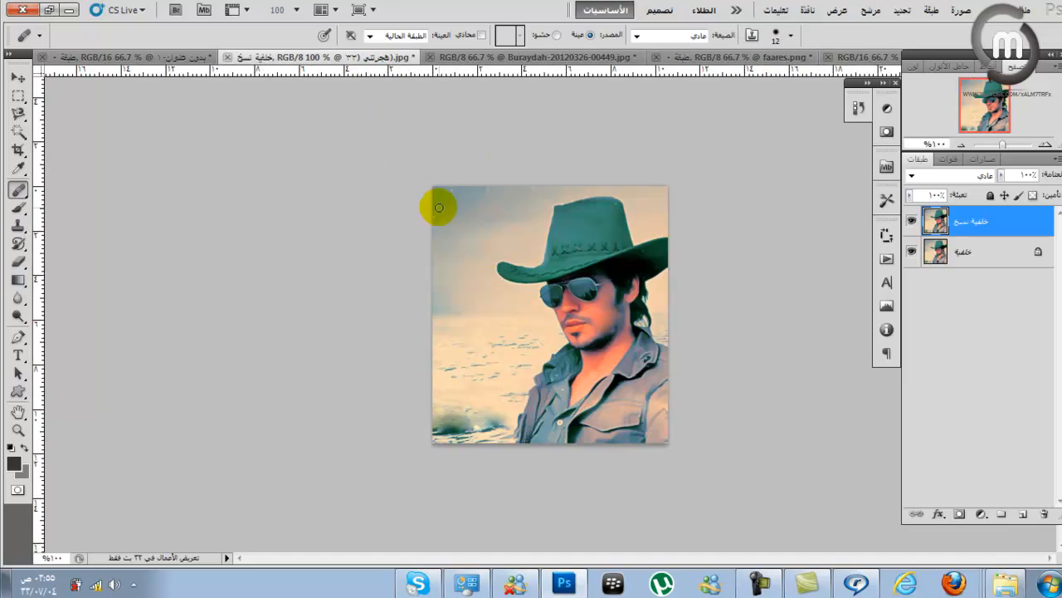
pyautogui.click(529, 389)
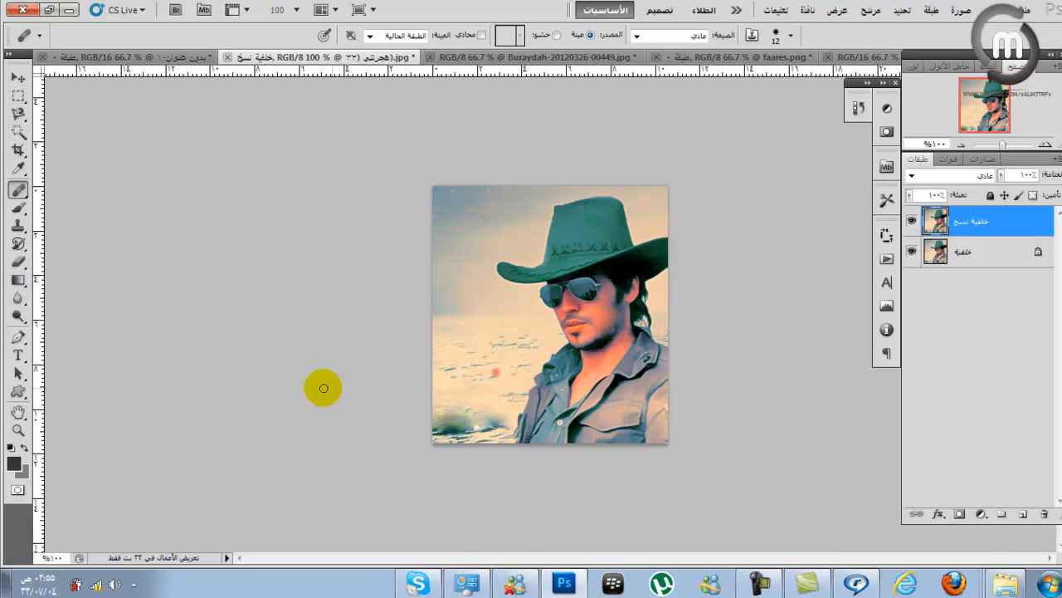
# Try the Red Eye tool over the hat and face, and revert to the last Healing Brush state in the history
pyautogui.click(15, 195)
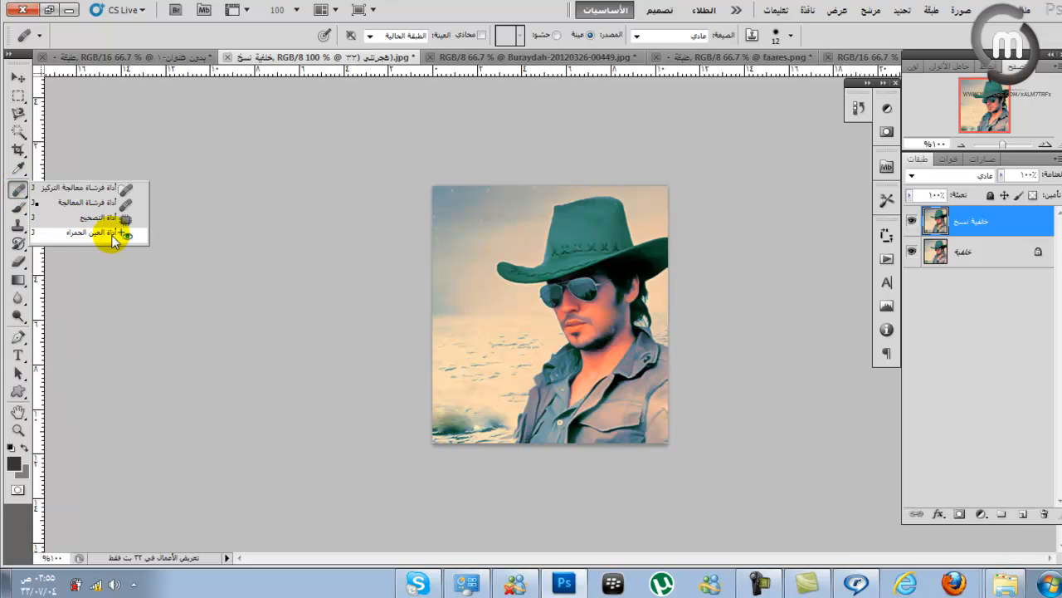
pyautogui.click(89, 235)
pyautogui.moveTo(507, 179); pyautogui.dragTo(672, 419)
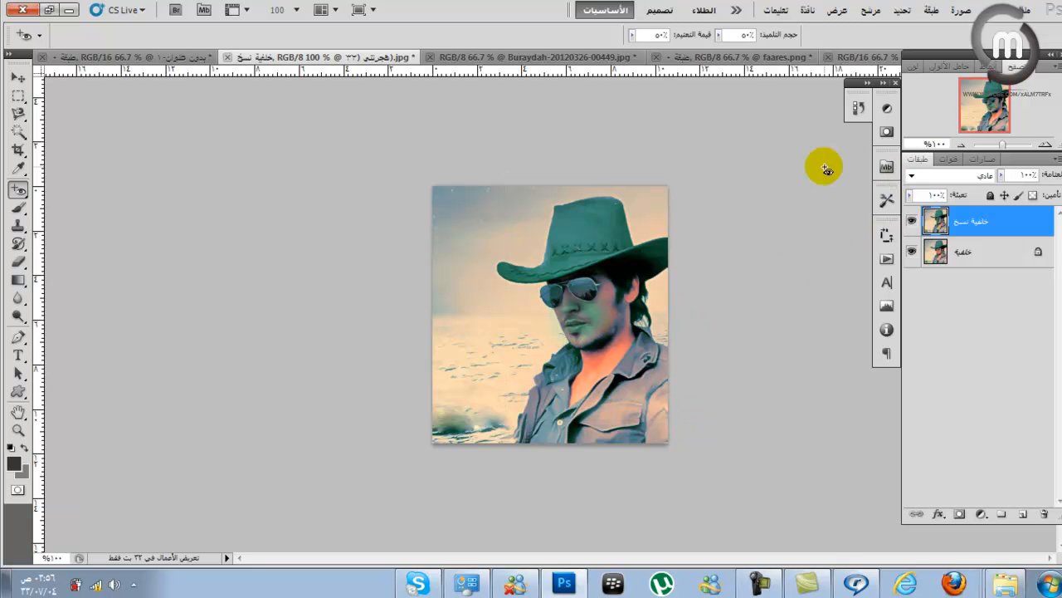
pyautogui.click(858, 107)
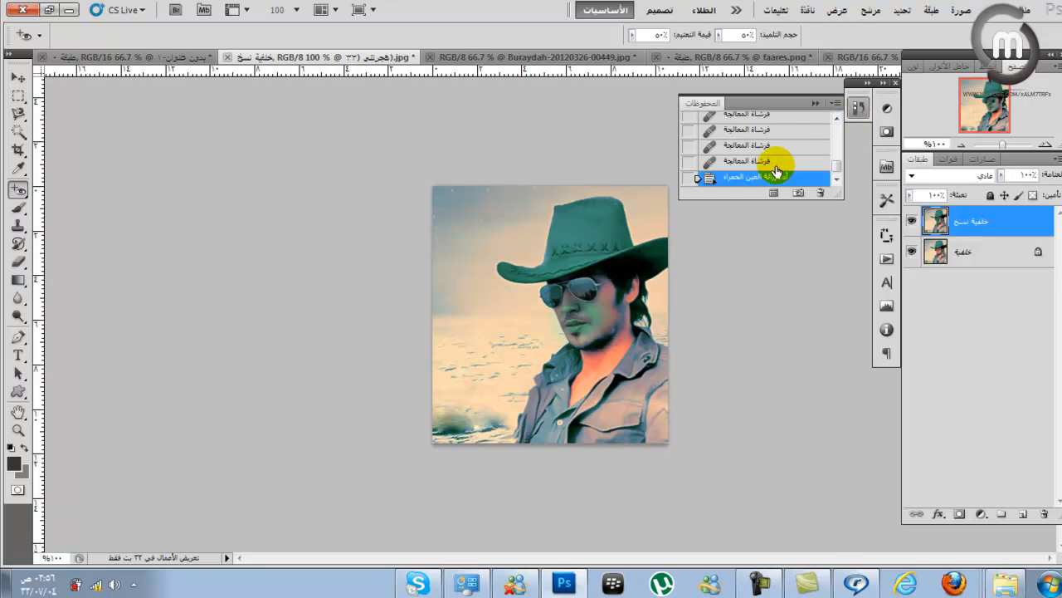
pyautogui.click(770, 162)
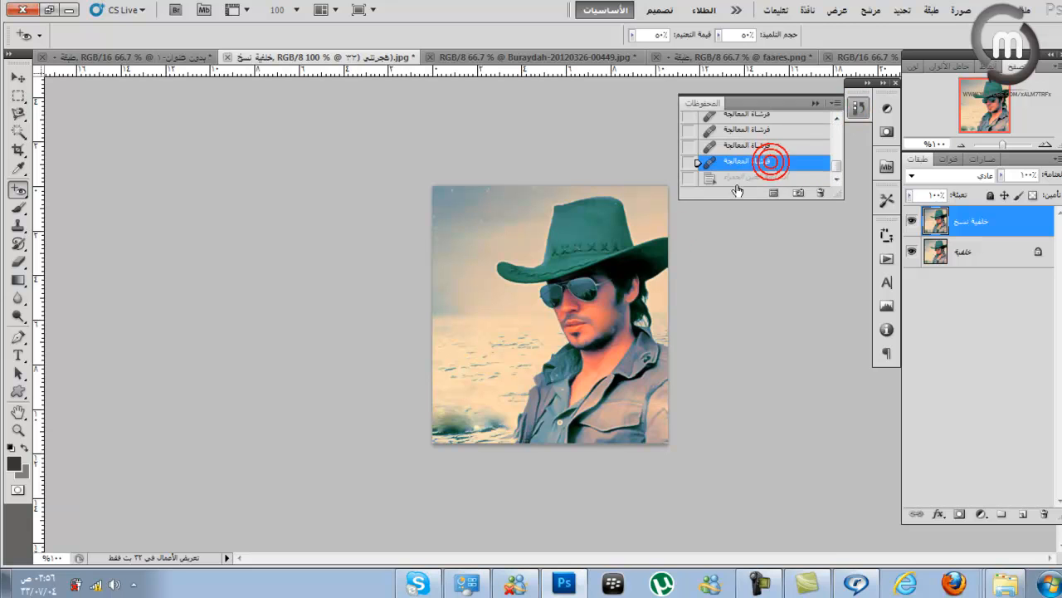
# Set the Red Eye tool's pupil size and darken amount both to 100%
pyautogui.click(719, 34)
pyautogui.moveTo(719, 51); pyautogui.dragTo(780, 62)
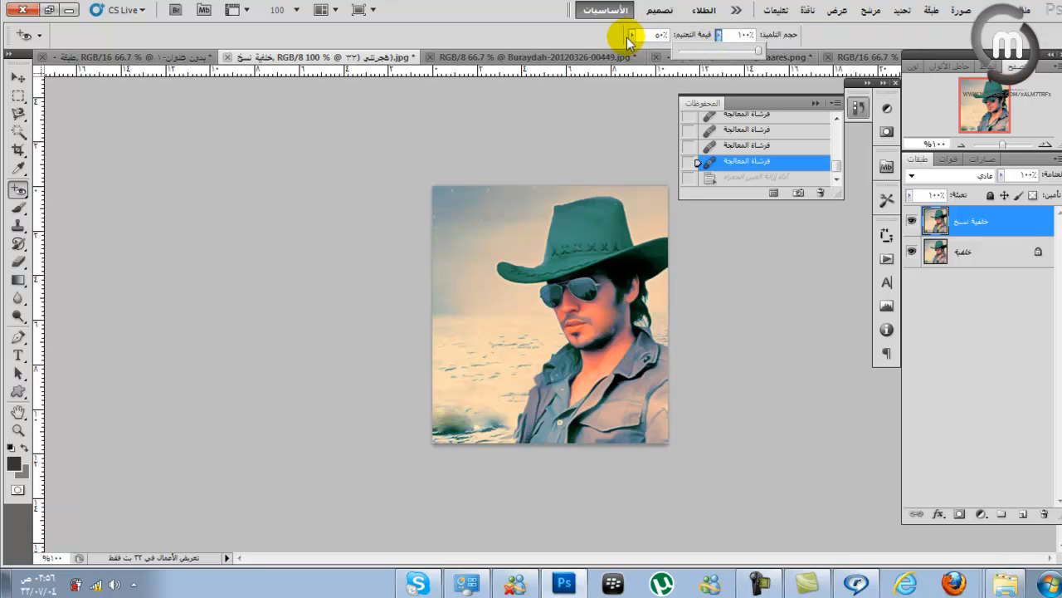
pyautogui.click(632, 38)
pyautogui.moveTo(650, 52); pyautogui.dragTo(678, 53)
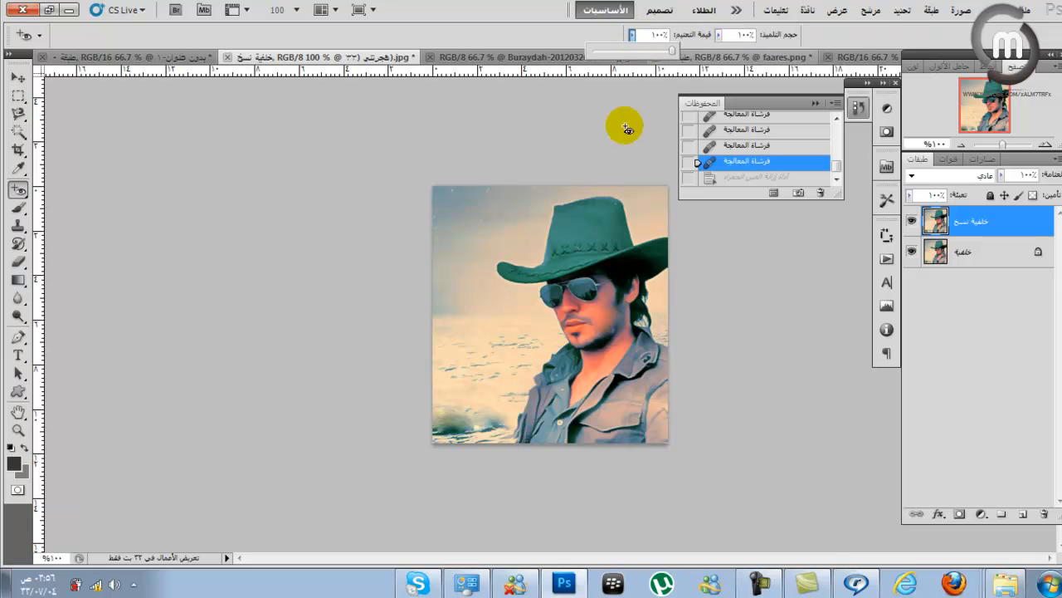
# Try the full-strength Red Eye tool over the man's face, and revert to the last Healing Brush state in the history
pyautogui.moveTo(512, 133); pyautogui.dragTo(710, 423)
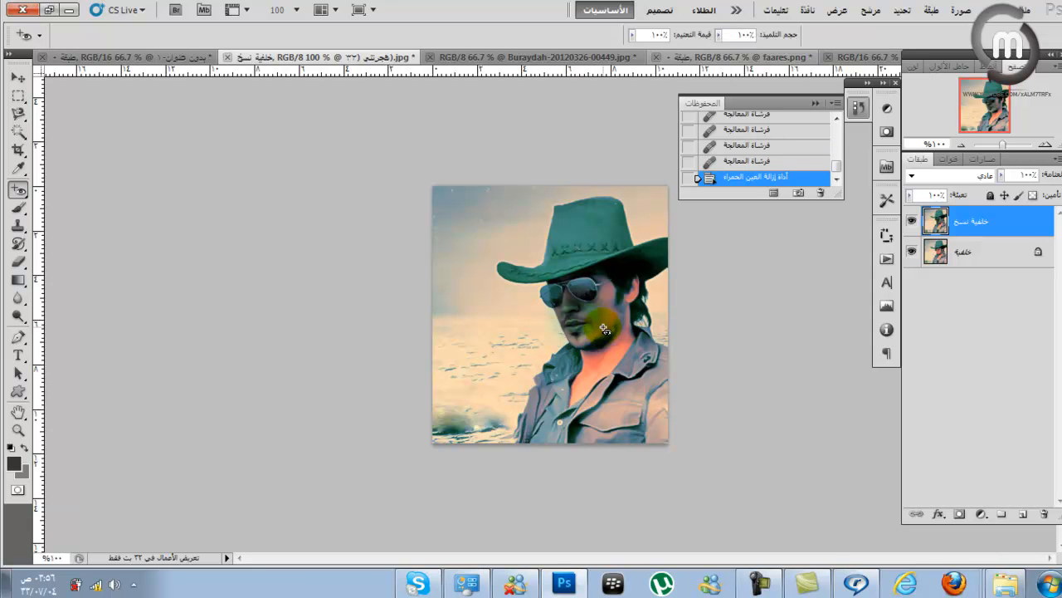
pyautogui.click(738, 162)
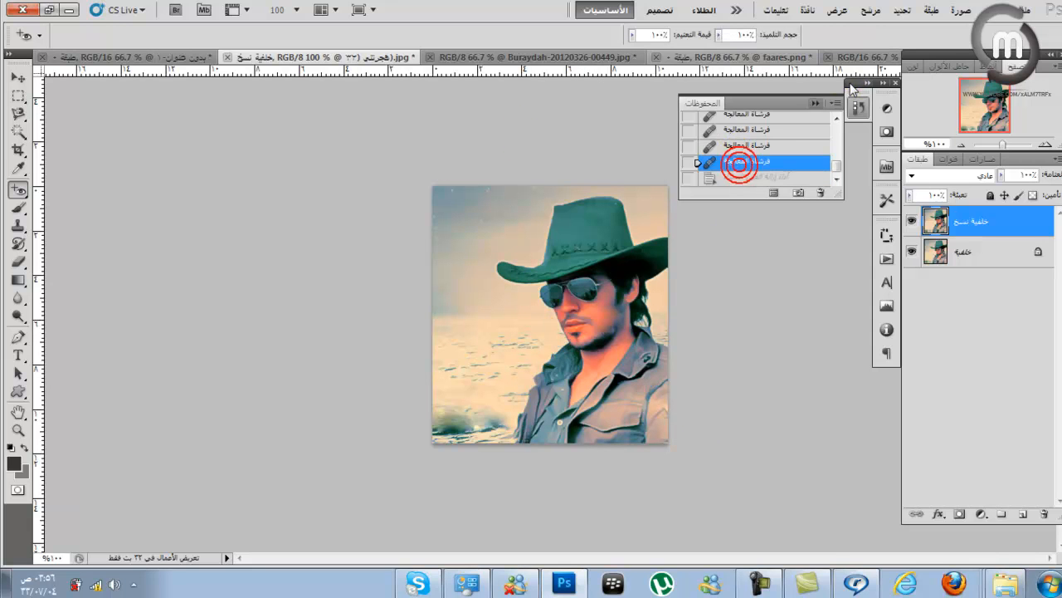
pyautogui.click(857, 106)
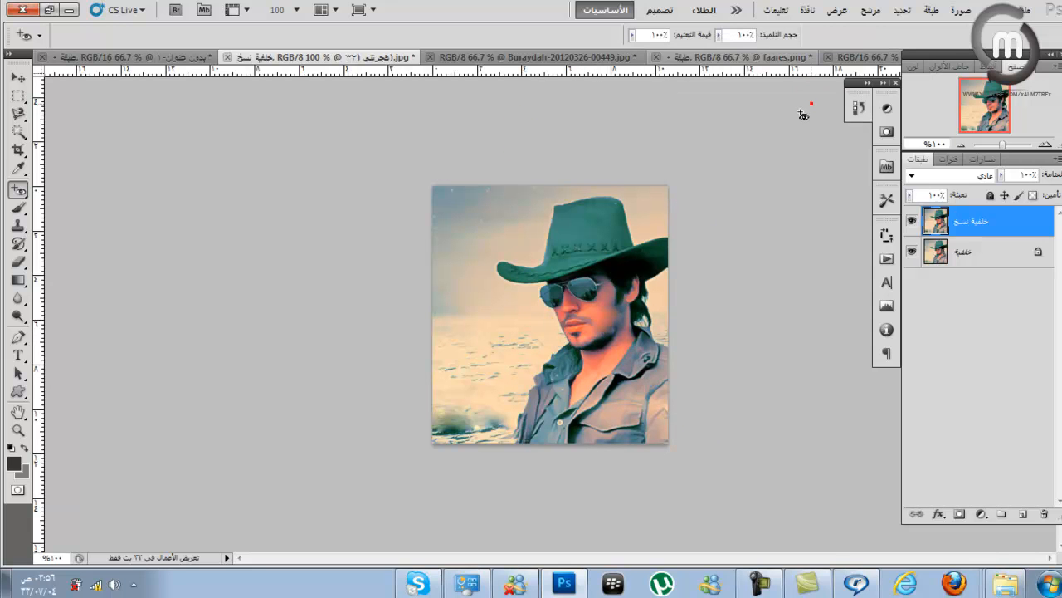
# Try the Patch tool on the photo's left strip using the hat and face as source, and revert to the last Healing Brush state
pyautogui.click(20, 193)
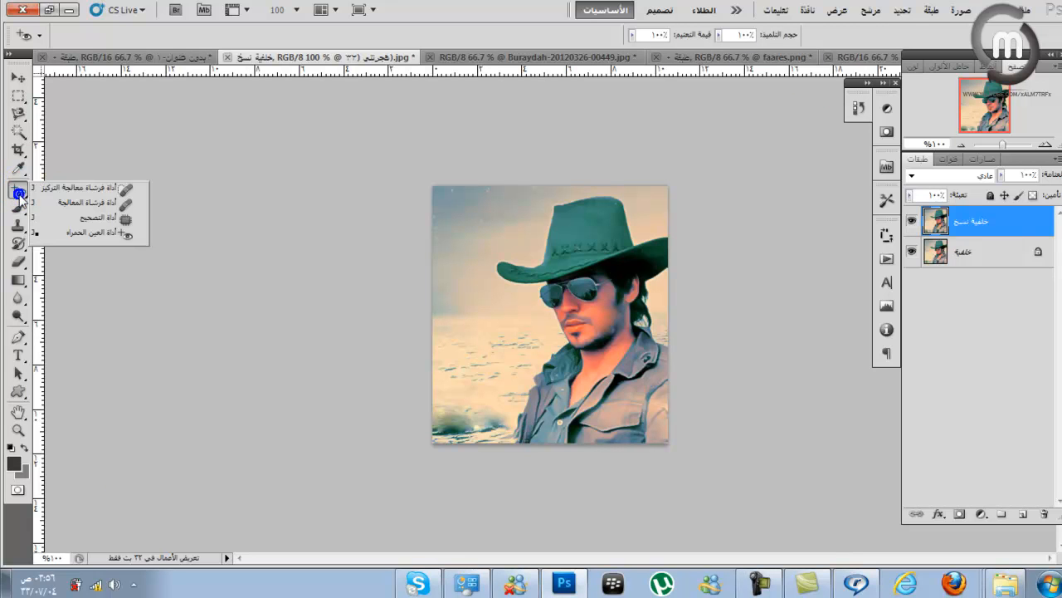
pyautogui.click(100, 218)
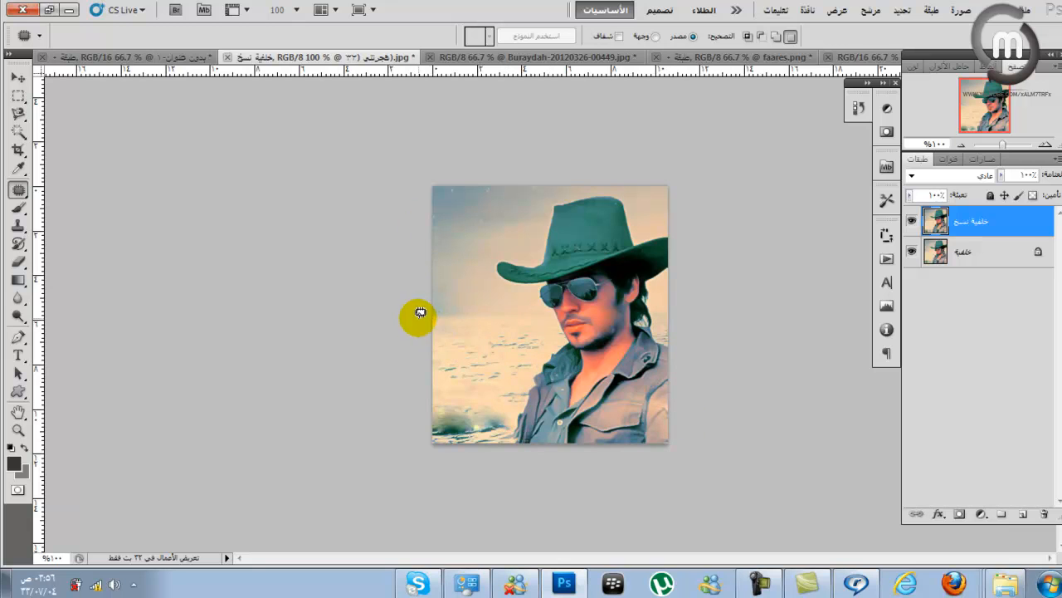
pyautogui.moveTo(419, 181)
pyautogui.mouseDown()
pyautogui.moveTo(483, 183)
pyautogui.moveTo(493, 441)
pyautogui.moveTo(371, 362)
pyautogui.mouseUp()
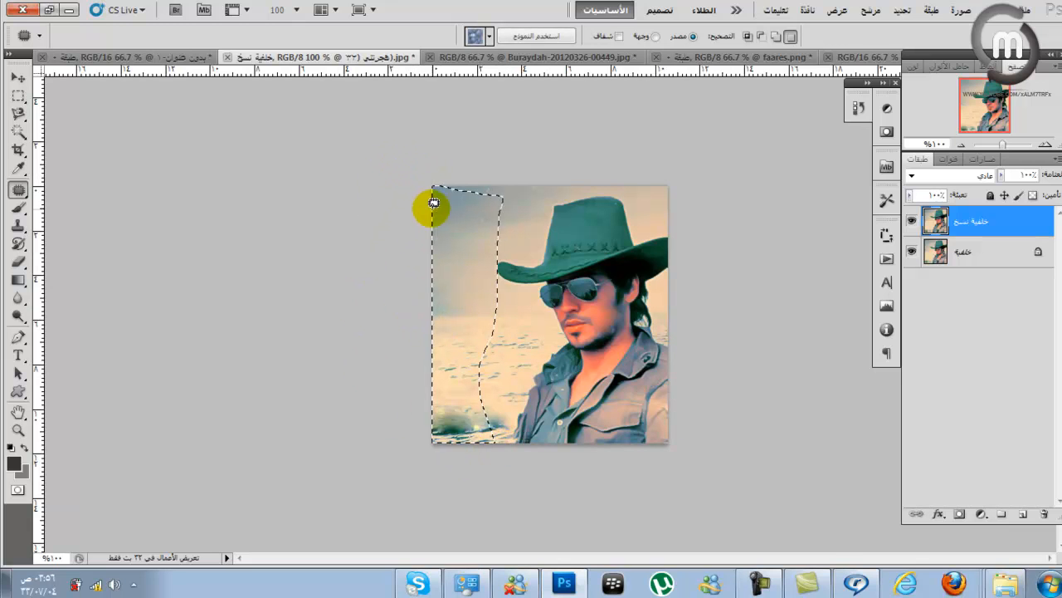
pyautogui.moveTo(457, 260); pyautogui.dragTo(638, 261)
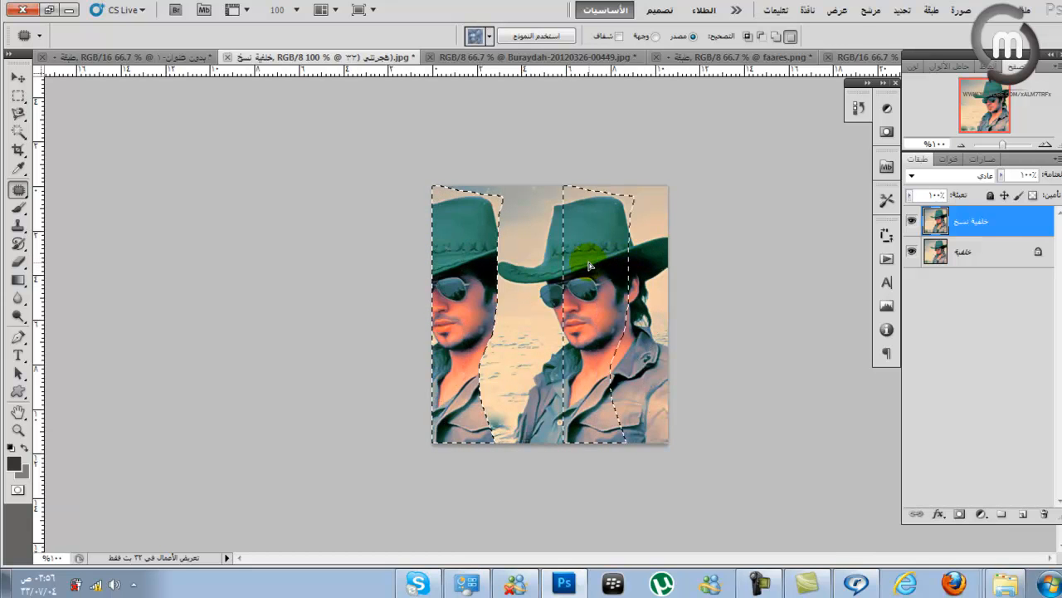
pyautogui.click(857, 106)
pyautogui.click(732, 146)
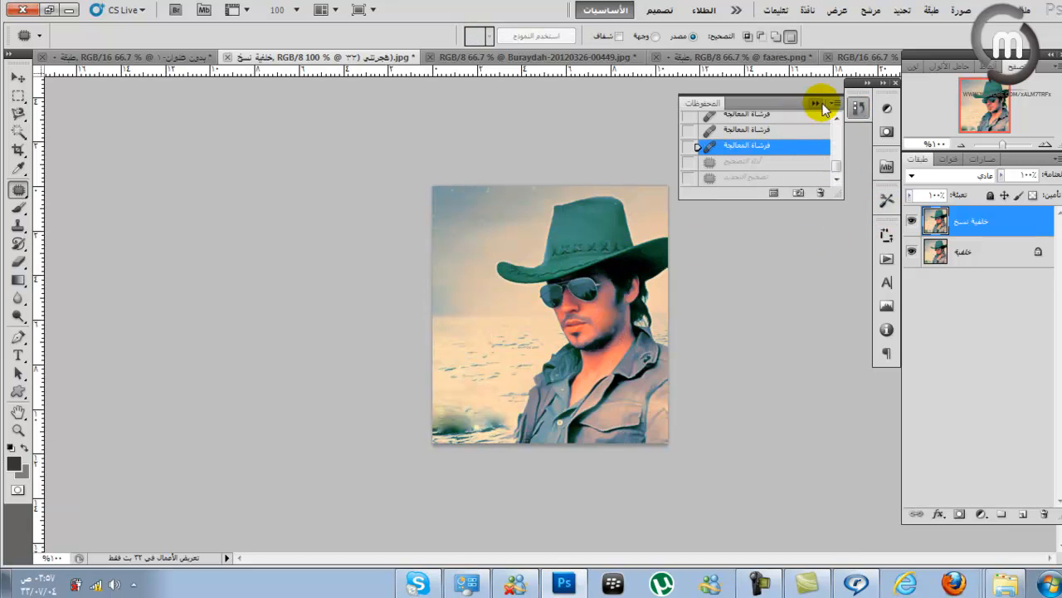
pyautogui.click(816, 103)
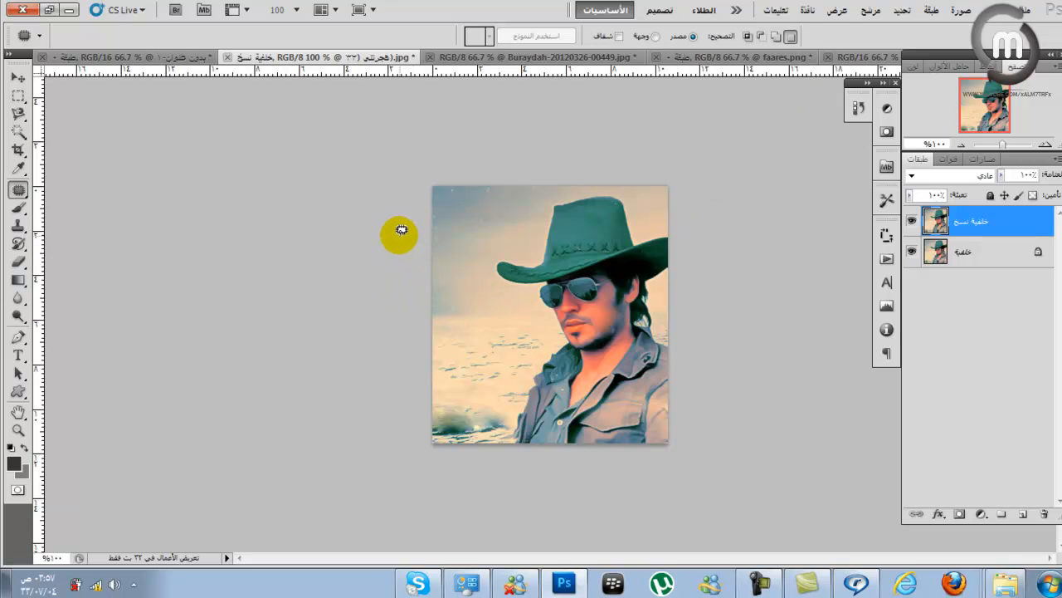
# Activate the Brush tool and switch to the blank untitled document
pyautogui.rightClick(23, 199)
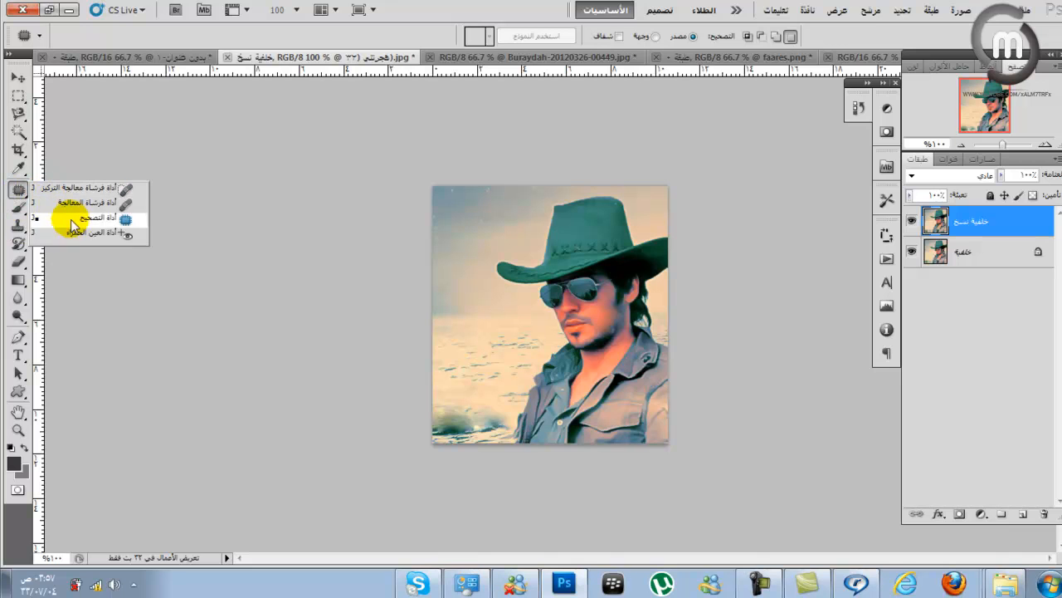
pyautogui.click(17, 211)
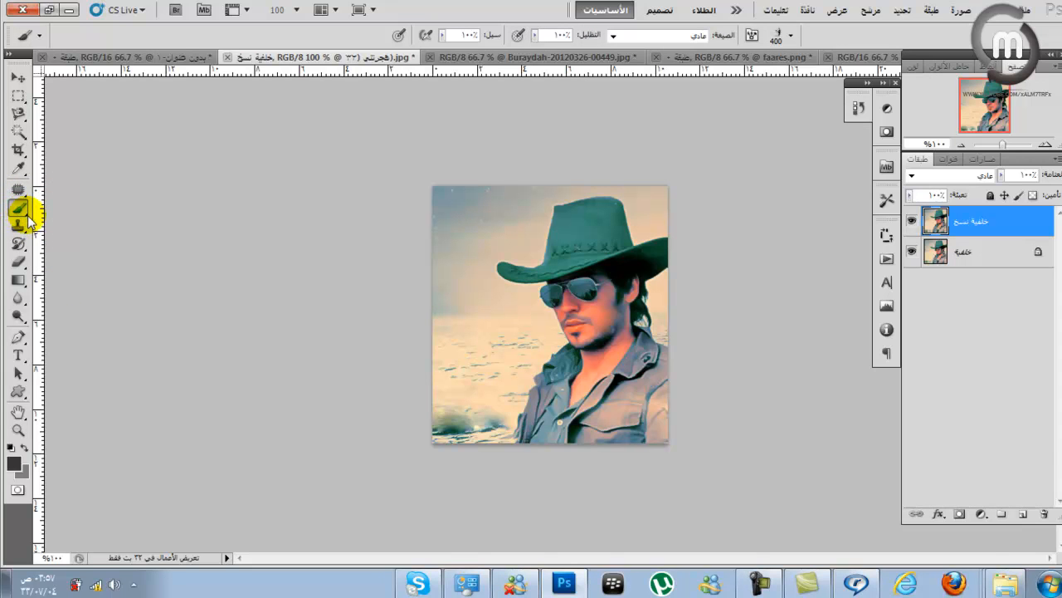
pyautogui.click(154, 55)
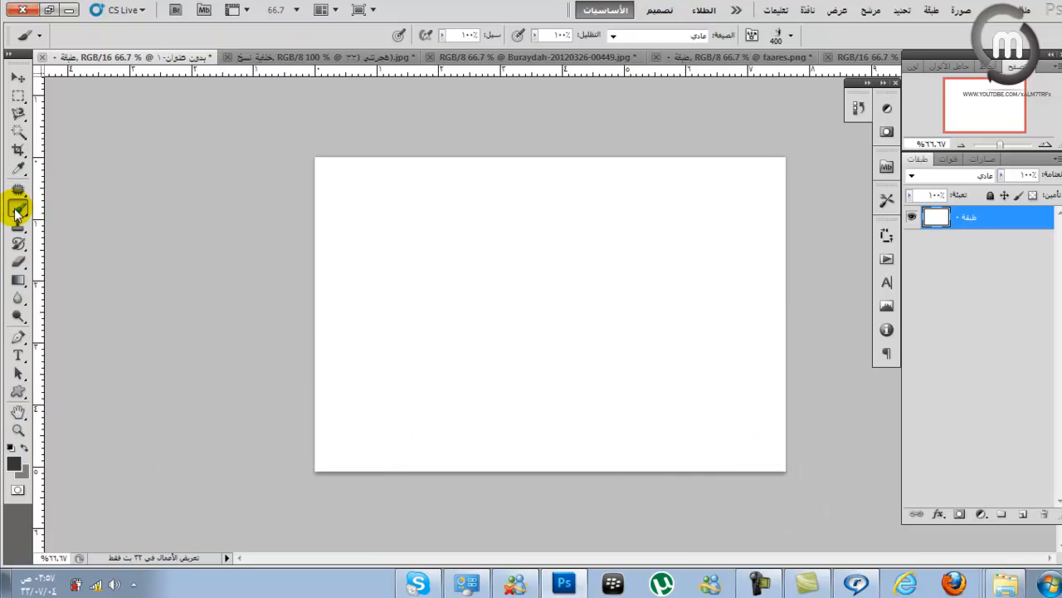
# Choose the 2060 px city skyline brush, reduce its size to 978 px, and stamp it along the canvas's lower edge
pyautogui.click(785, 37)
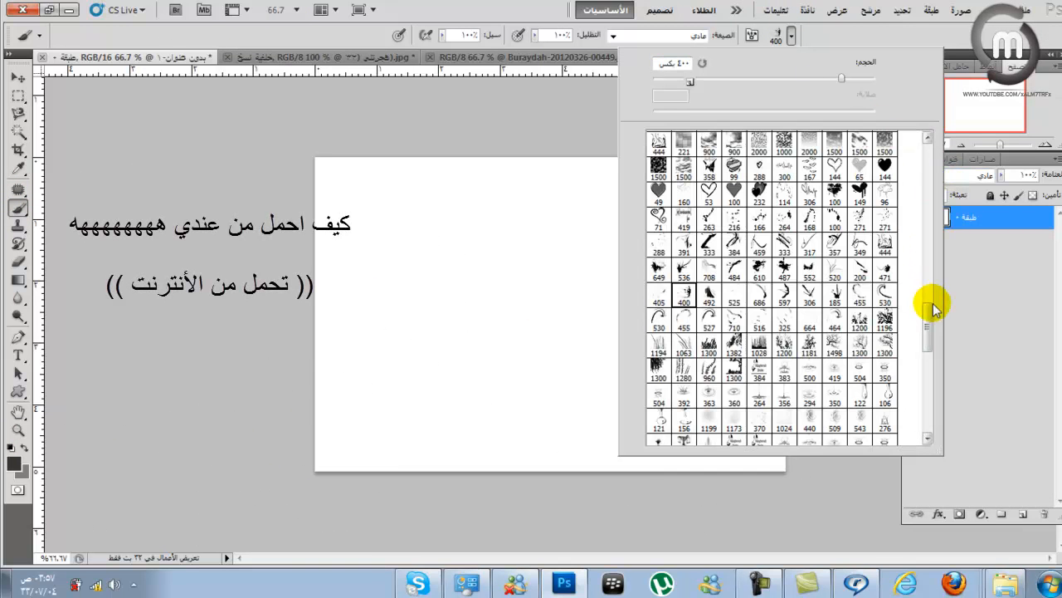
pyautogui.moveTo(927, 336)
pyautogui.mouseDown()
pyautogui.moveTo(913, 219)
pyautogui.moveTo(911, 227)
pyautogui.mouseUp()
pyautogui.click(720, 309)
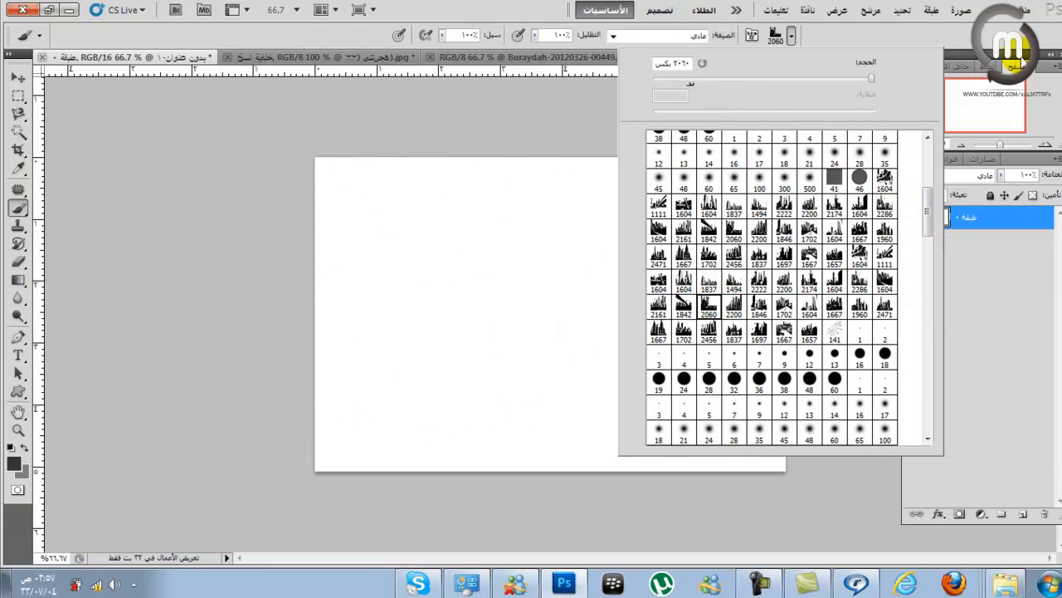
pyautogui.moveTo(868, 81); pyautogui.dragTo(862, 81)
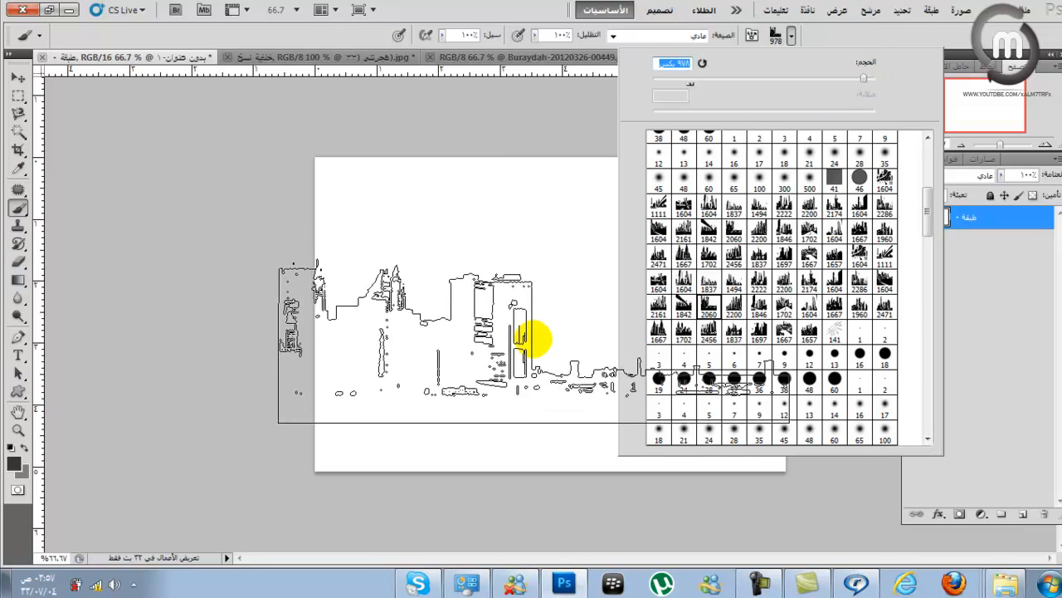
pyautogui.click(571, 381)
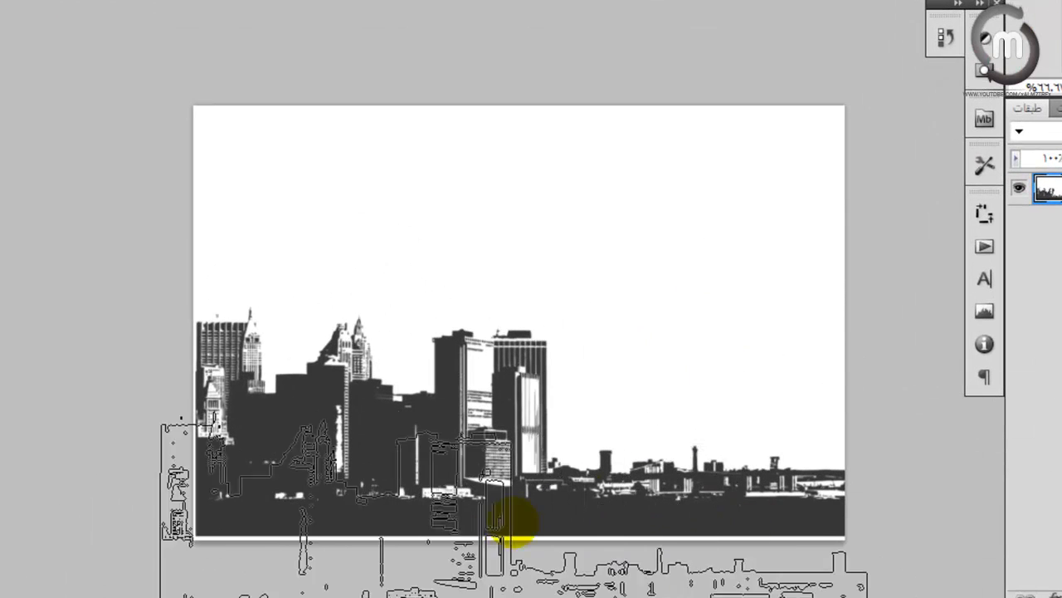
pyautogui.click(945, 38)
pyautogui.click(888, 33)
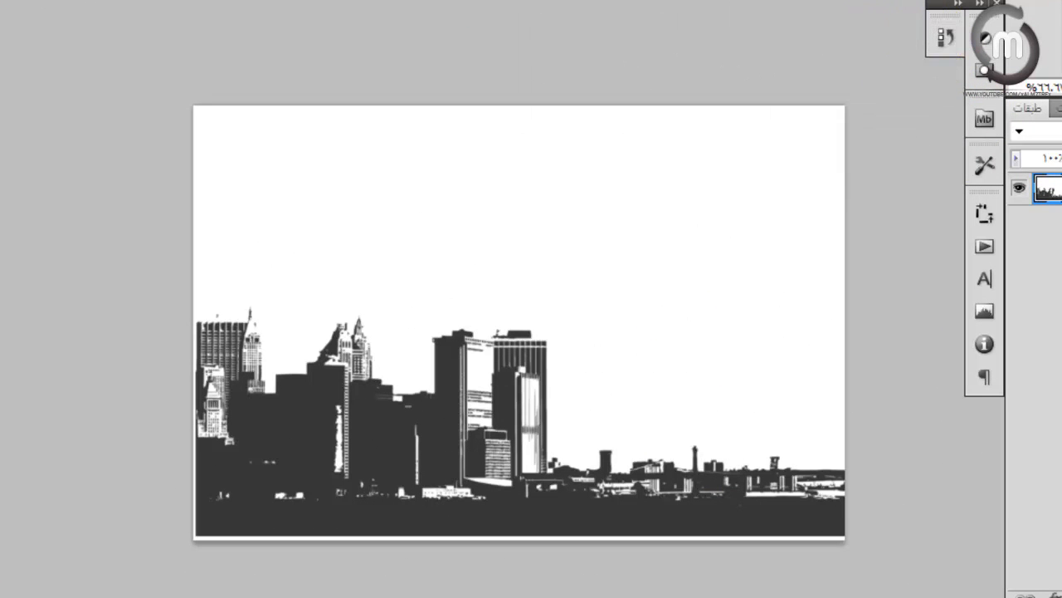
# Choose the 400 px sketched face brush and stamp it once in the white sky at the canvas's upper right
pyautogui.click(853, 0)
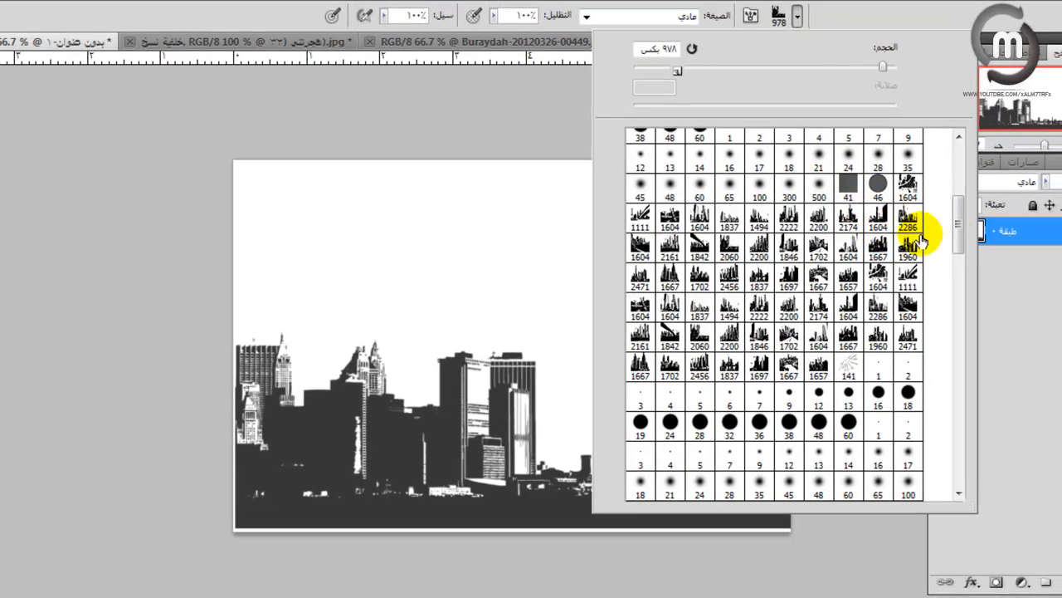
pyautogui.moveTo(965, 235)
pyautogui.mouseDown()
pyautogui.moveTo(963, 486)
pyautogui.moveTo(954, 384)
pyautogui.mouseUp()
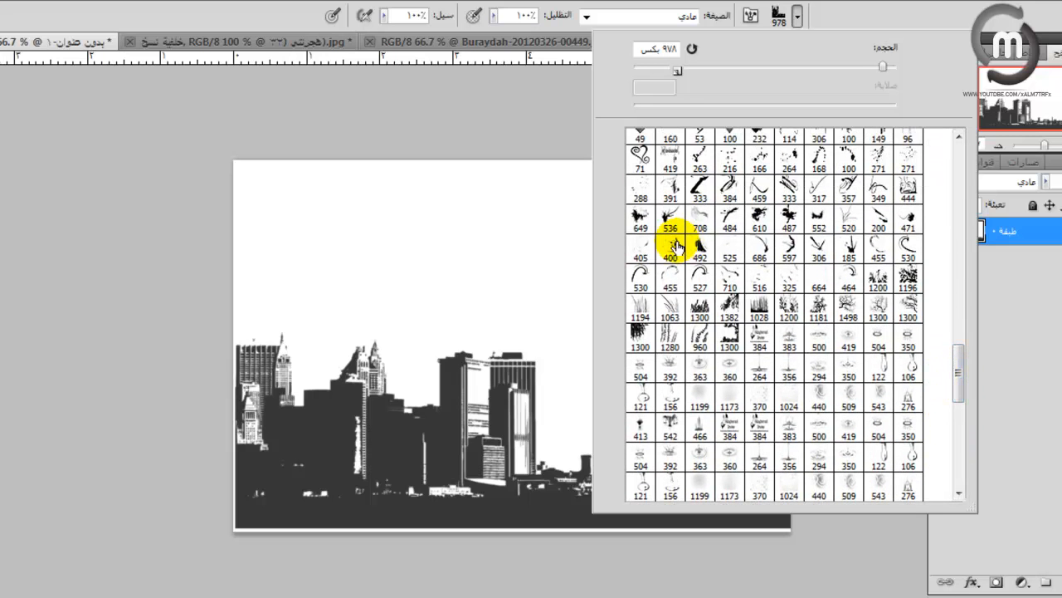
pyautogui.click(522, 56)
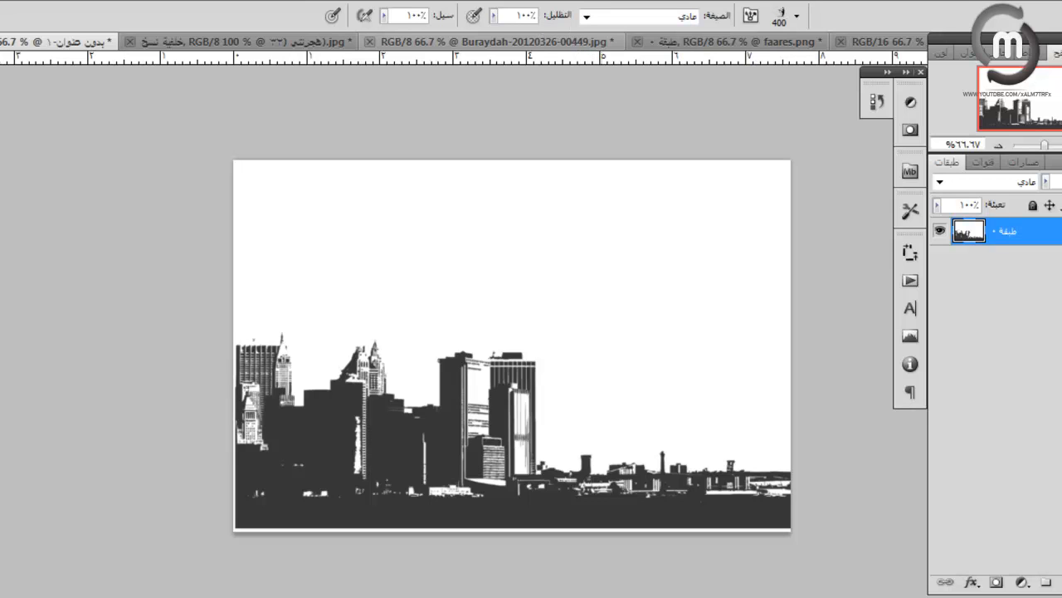
pyautogui.click(609, 261)
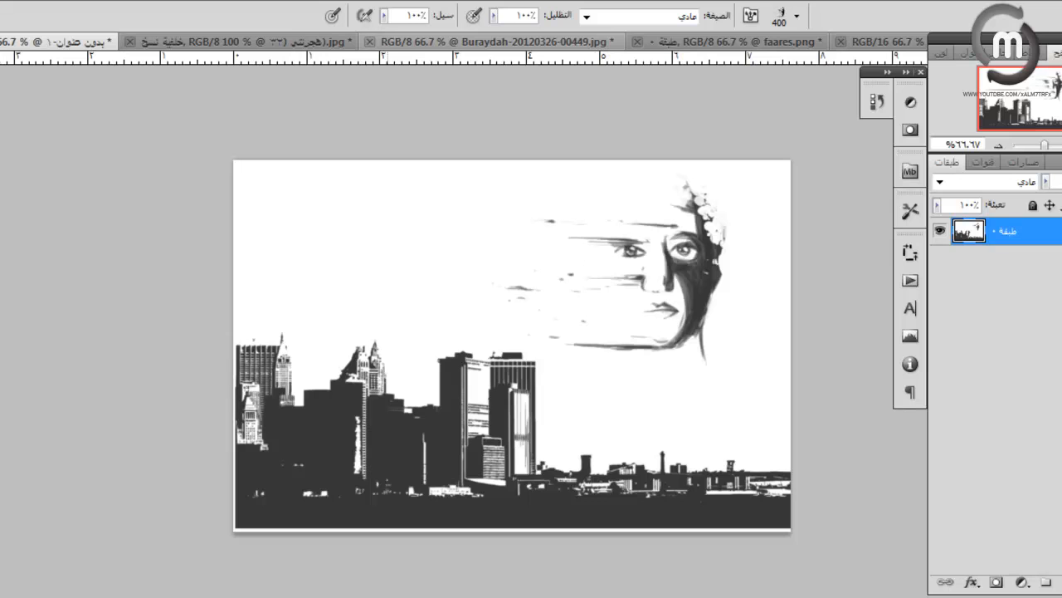